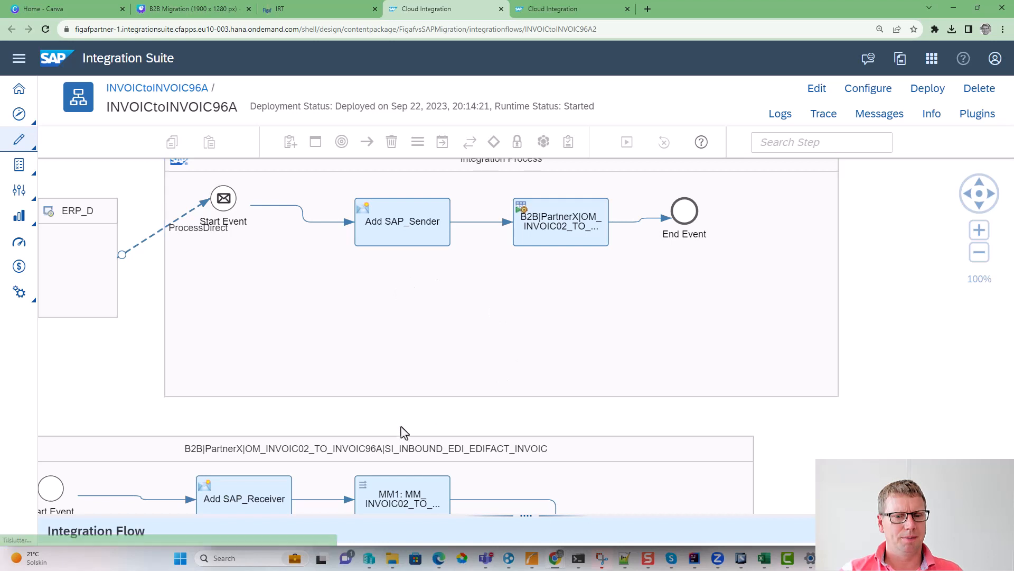
- Examine the process blocks of the INVOICtoINVOIC96A integration flow at a reduced zoom
{"action": "left_click_drag", "start_coordinate": [401, 432], "coordinate": [459, 328]}
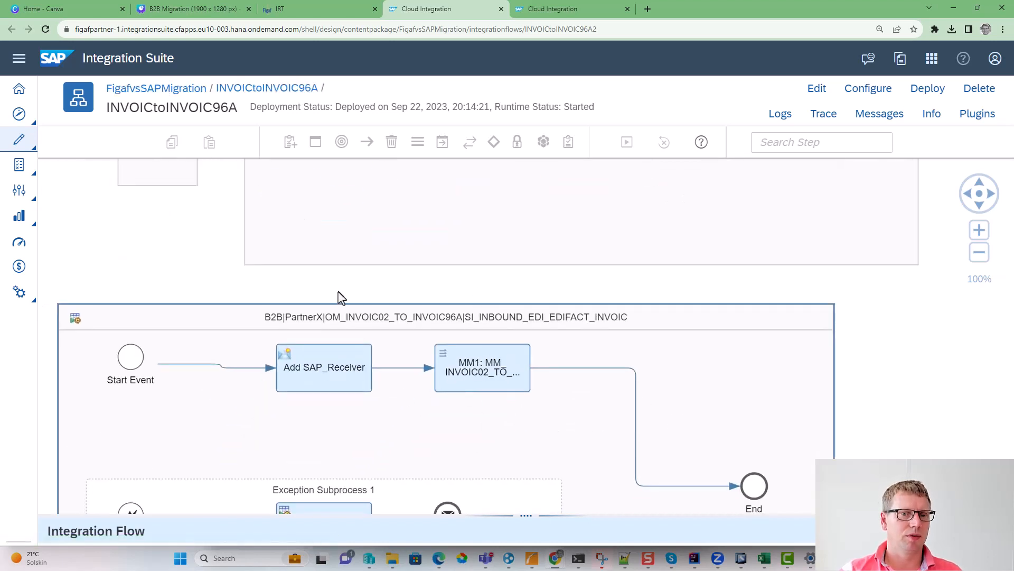
{"action": "scroll", "coordinate": [338, 298], "scroll_direction": "down", "scroll_amount": 5}
{"action": "left_click_drag", "start_coordinate": [641, 467], "coordinate": [599, 436]}
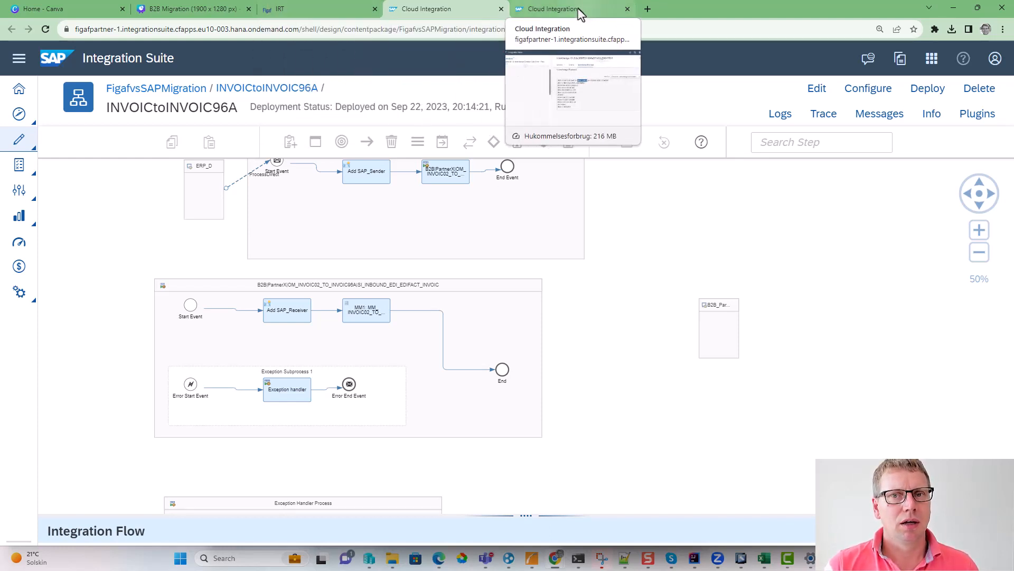
{"action": "left_click", "coordinate": [332, 9]}
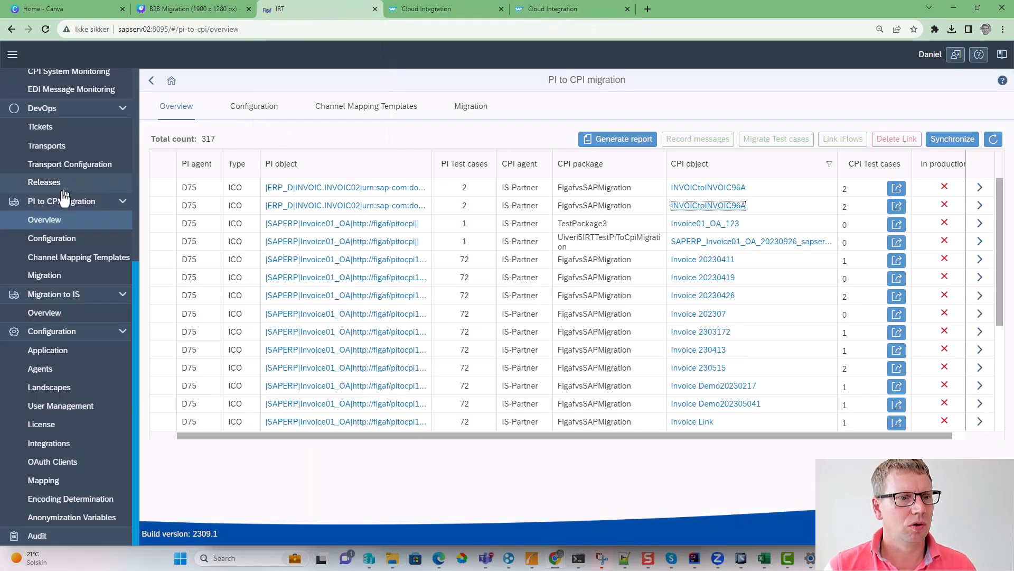
{"action": "left_click", "coordinate": [417, 9]}
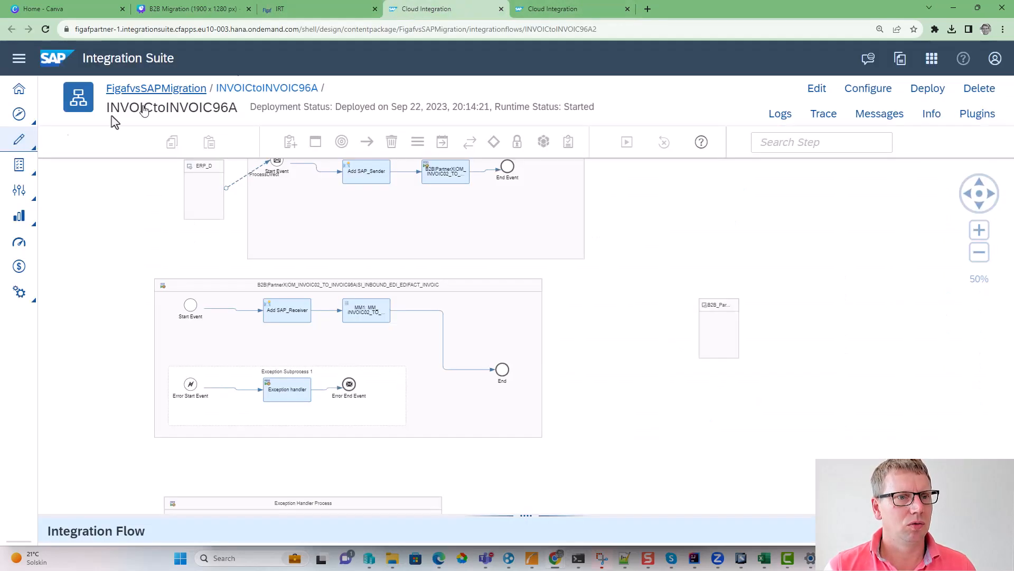
- Open the INVOIC96A message implementation guideline and view its structure and additional actions
{"action": "left_click", "coordinate": [21, 148]}
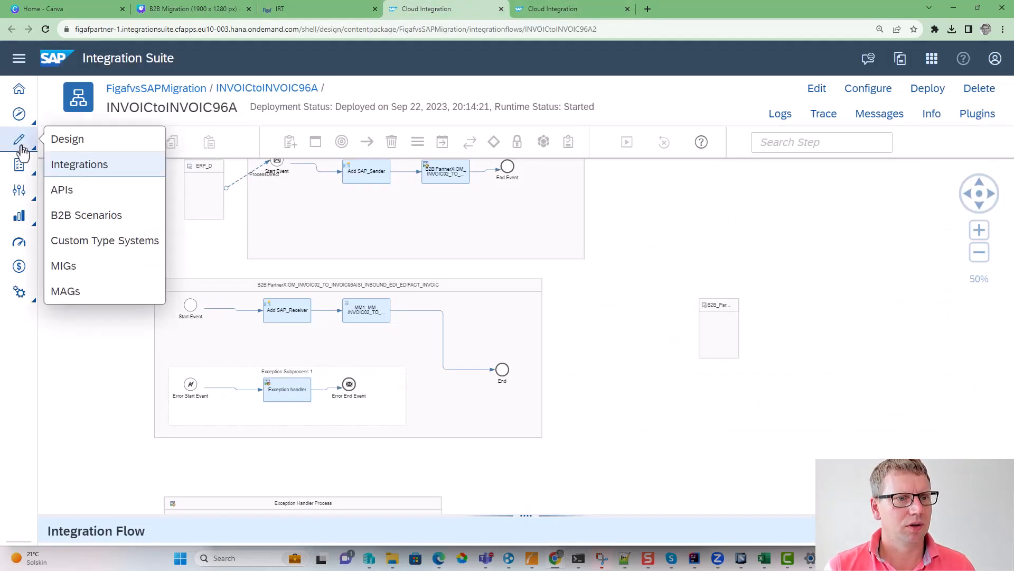
{"action": "left_click", "coordinate": [93, 267]}
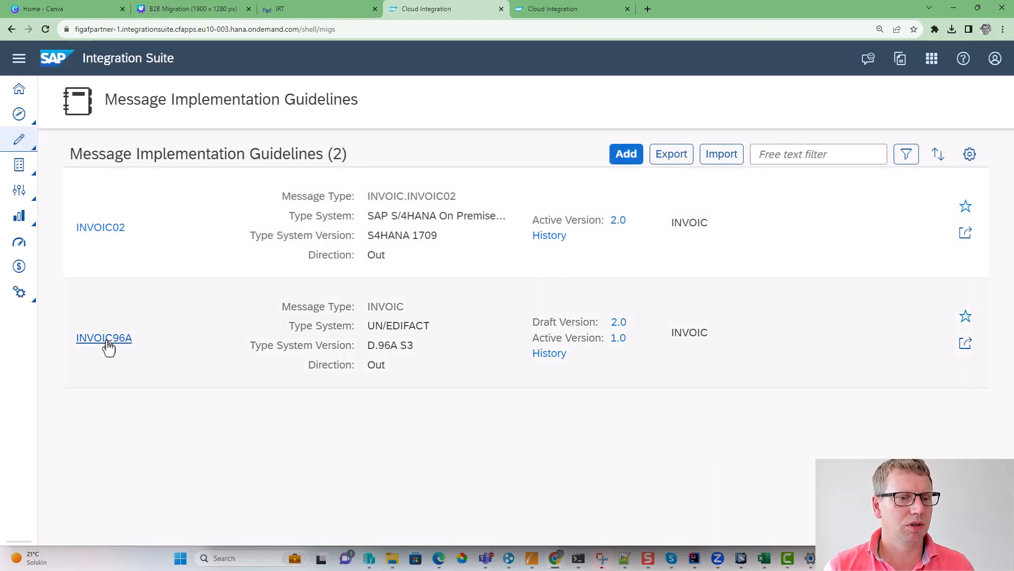
{"action": "left_click", "coordinate": [106, 339]}
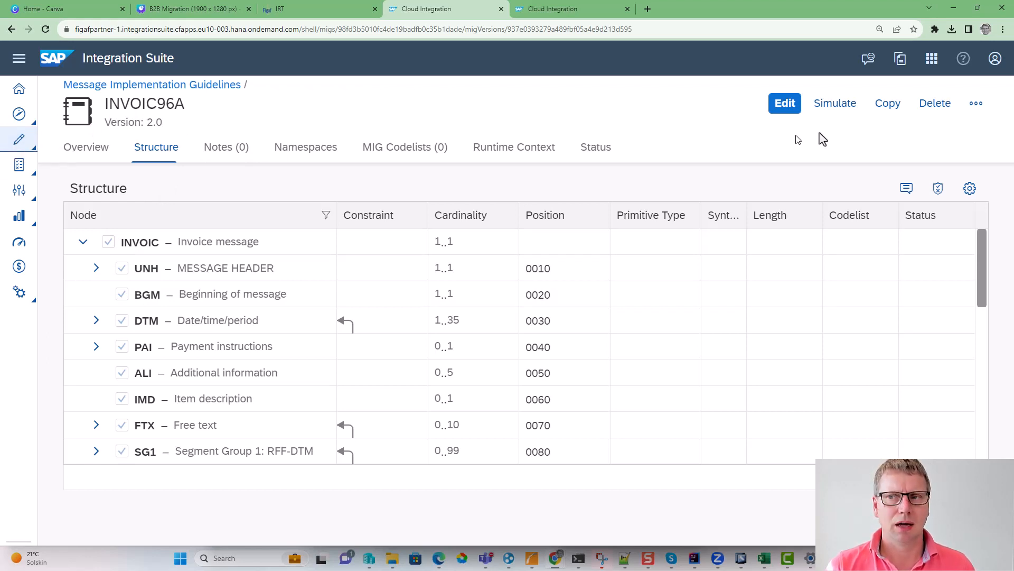
{"action": "left_click", "coordinate": [976, 103]}
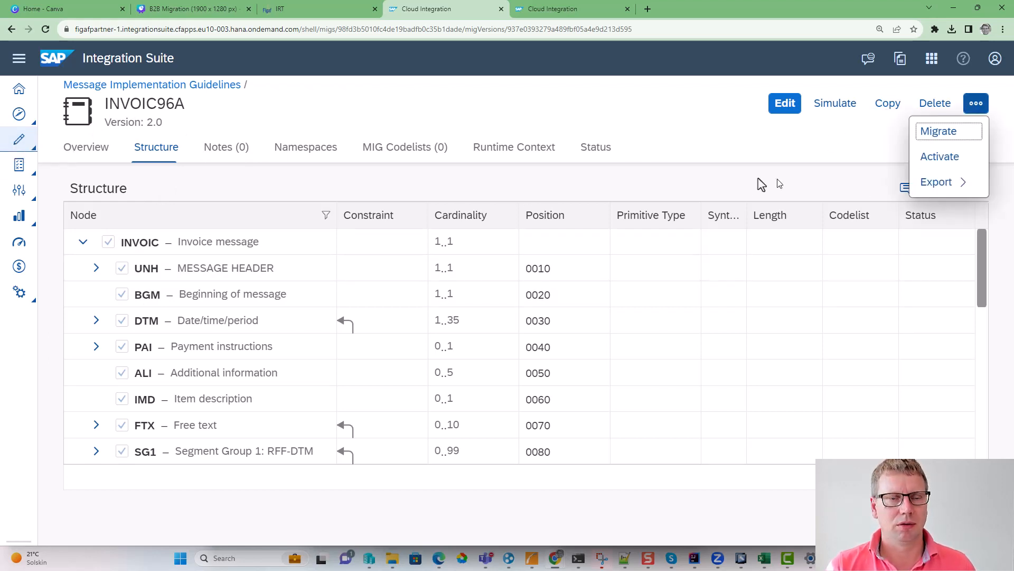
- Open the first trading partner's profile in the B2B scenarios and view its identifiers
{"action": "left_click", "coordinate": [21, 142]}
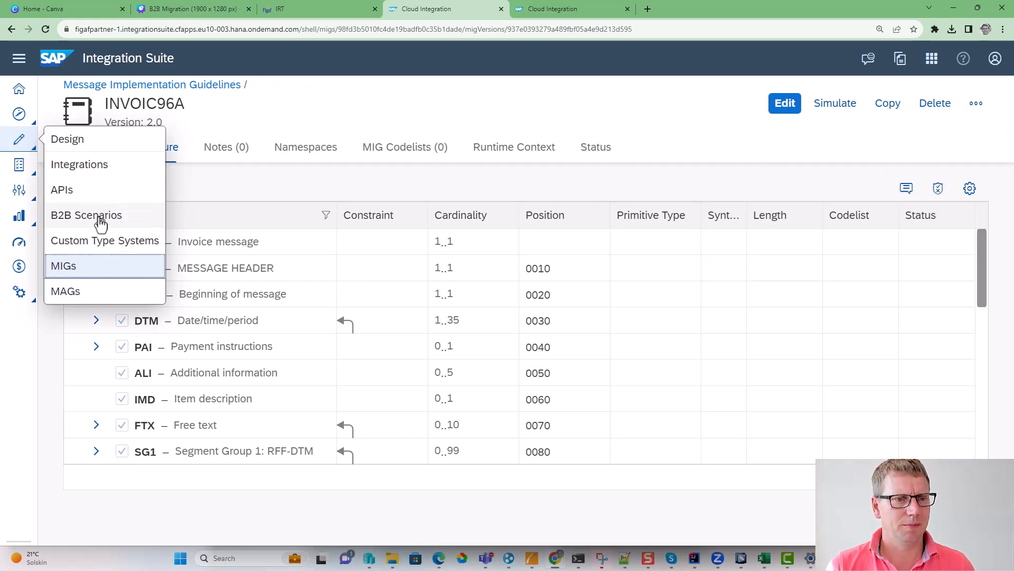
{"action": "left_click", "coordinate": [99, 219]}
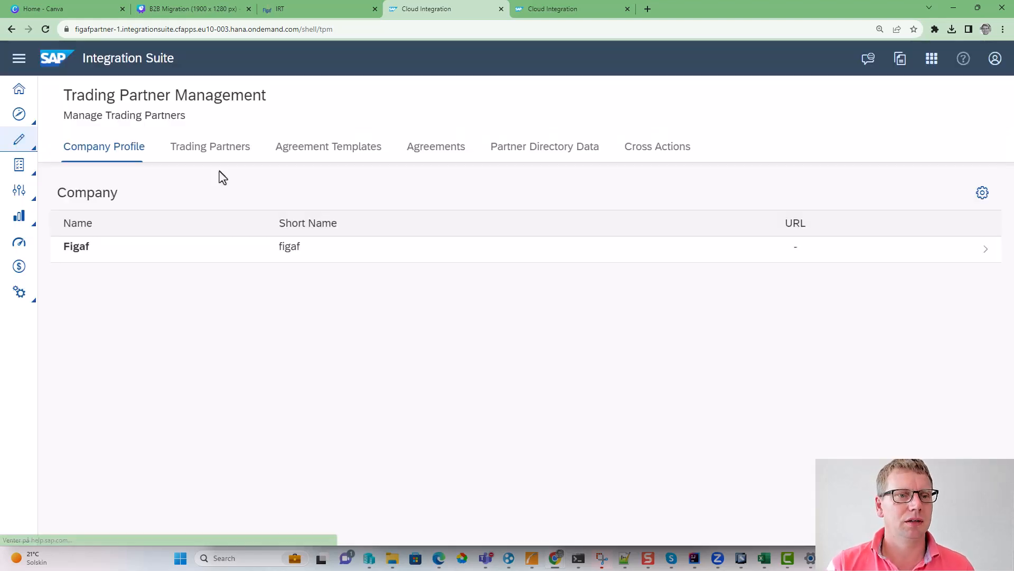
{"action": "left_click", "coordinate": [198, 154]}
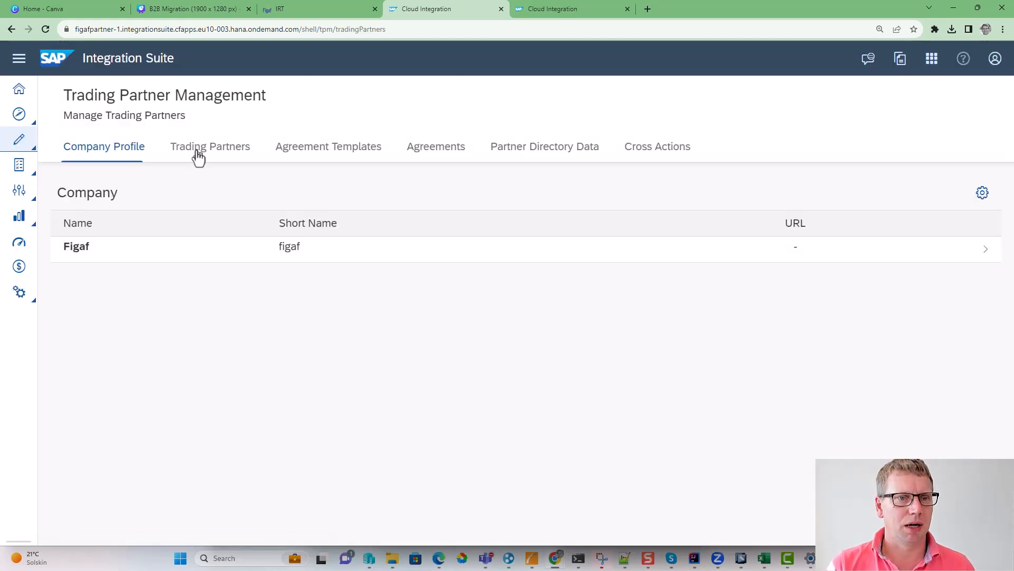
{"action": "left_click", "coordinate": [308, 158]}
{"action": "left_click", "coordinate": [211, 159]}
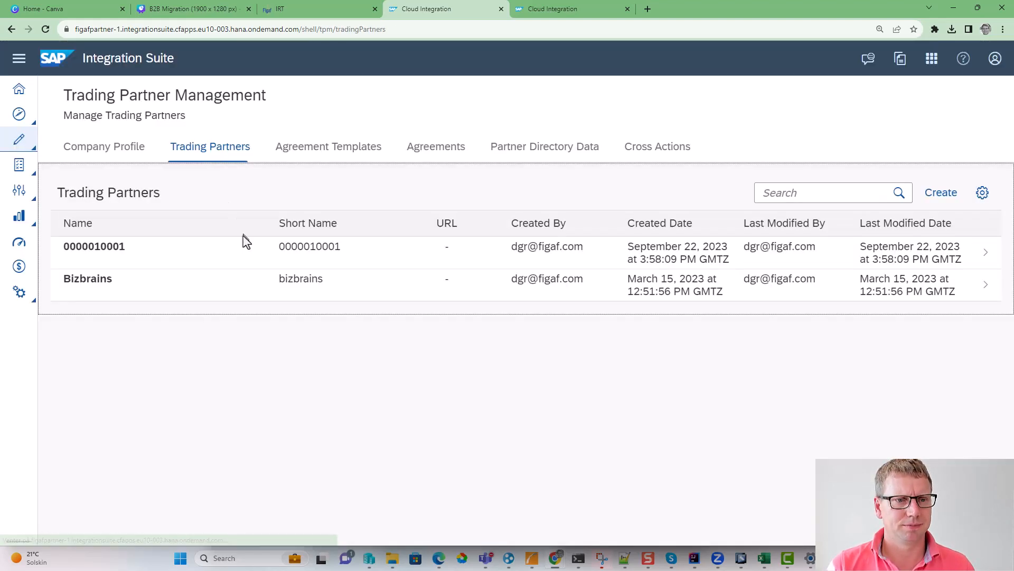
{"action": "left_click", "coordinate": [269, 259]}
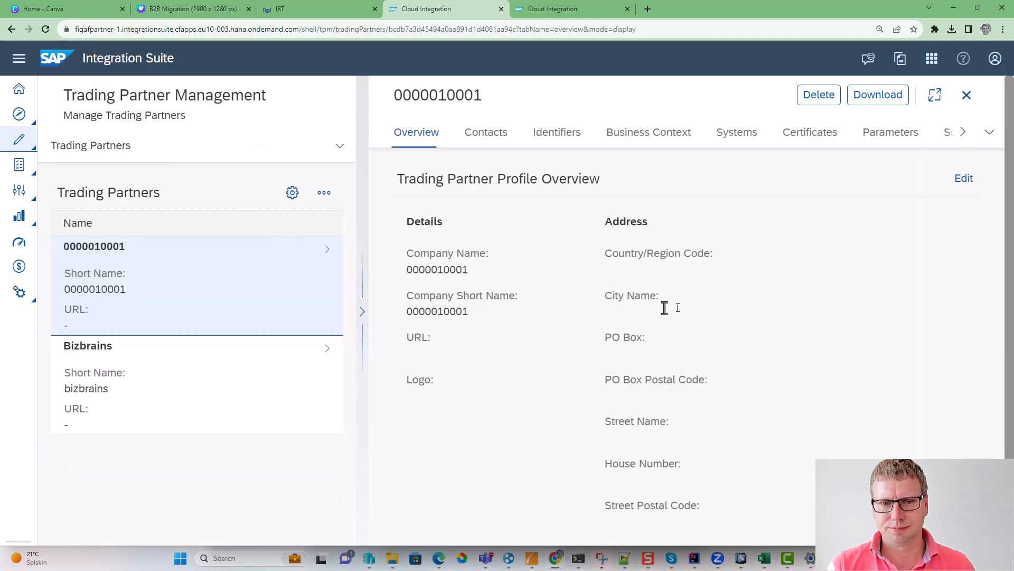
{"action": "left_click", "coordinate": [511, 132]}
{"action": "left_click", "coordinate": [537, 135]}
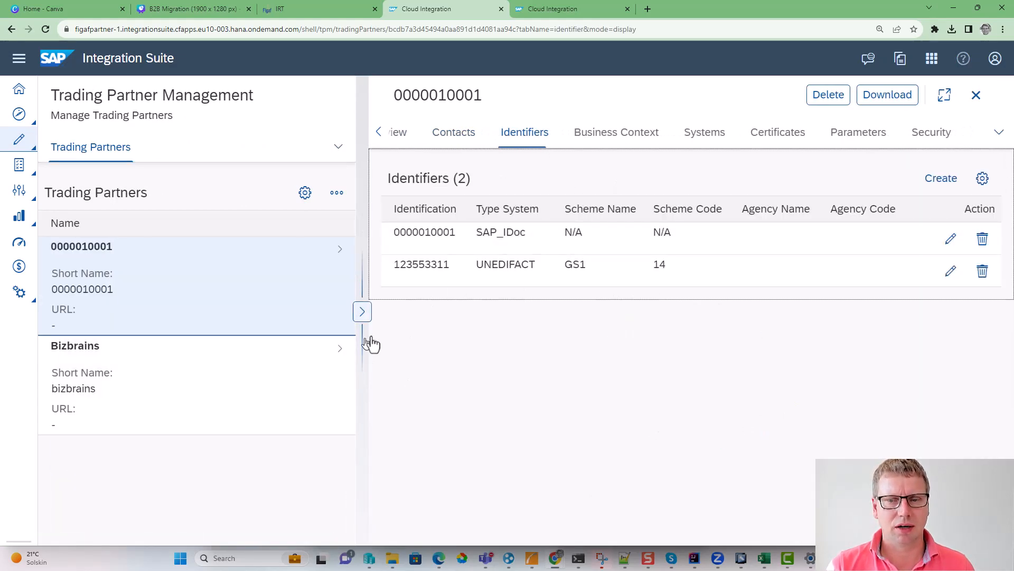
- Inspect the type system and version assigned to the trading partner's Customer1syste system, leaving it as is
{"action": "left_click", "coordinate": [677, 141]}
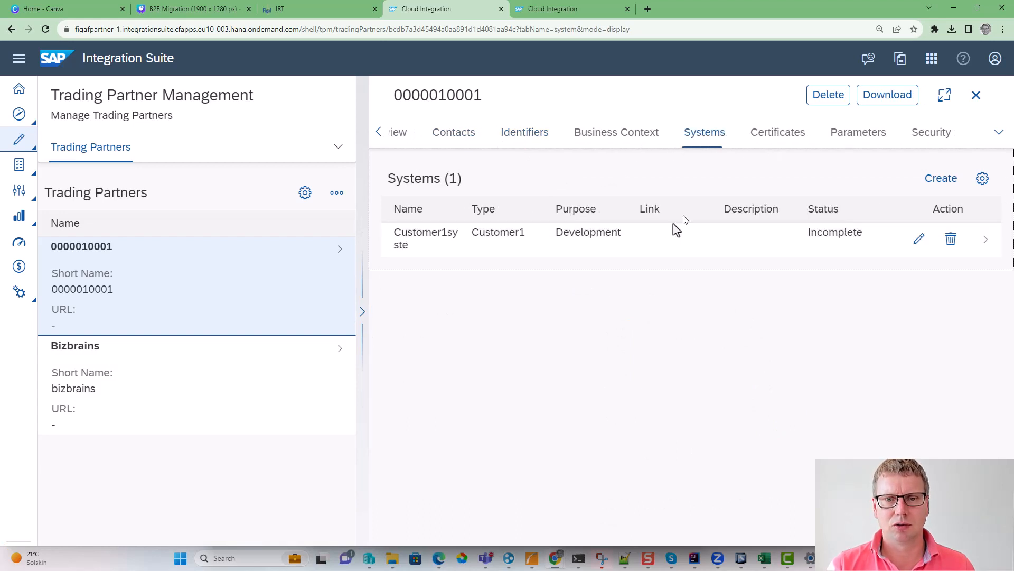
{"action": "left_click", "coordinate": [586, 233]}
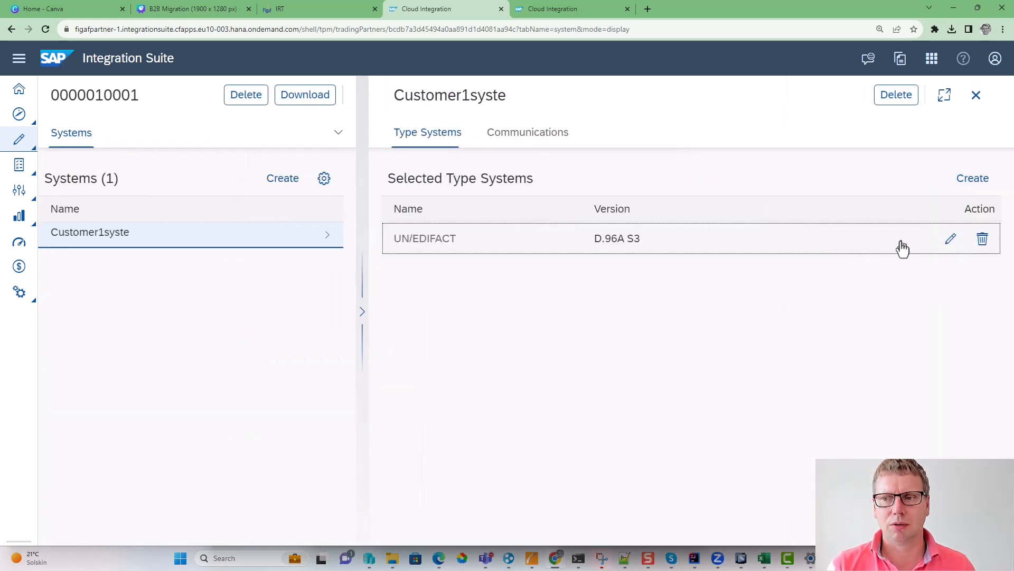
{"action": "left_click", "coordinate": [951, 239]}
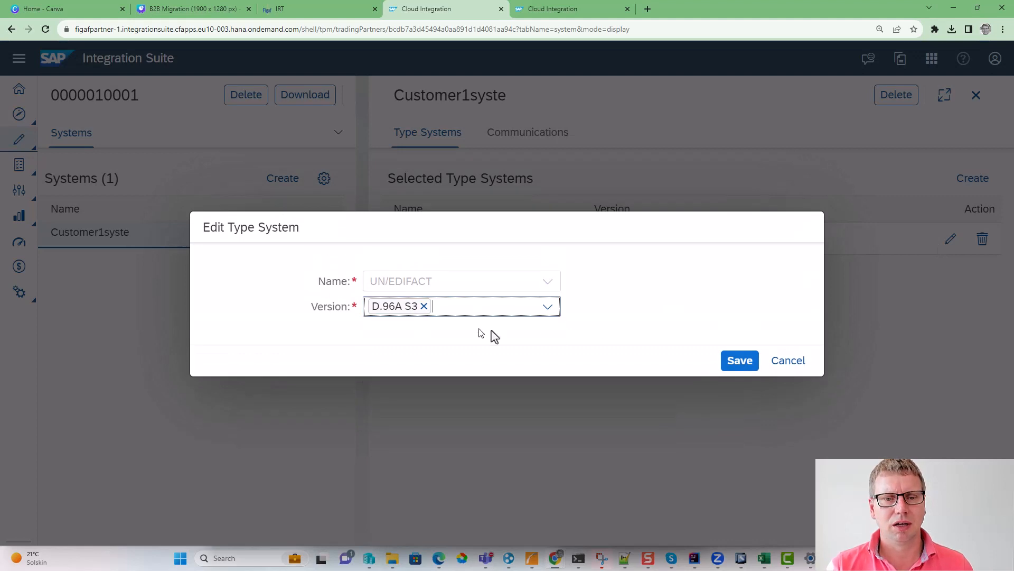
{"action": "left_click", "coordinate": [786, 362]}
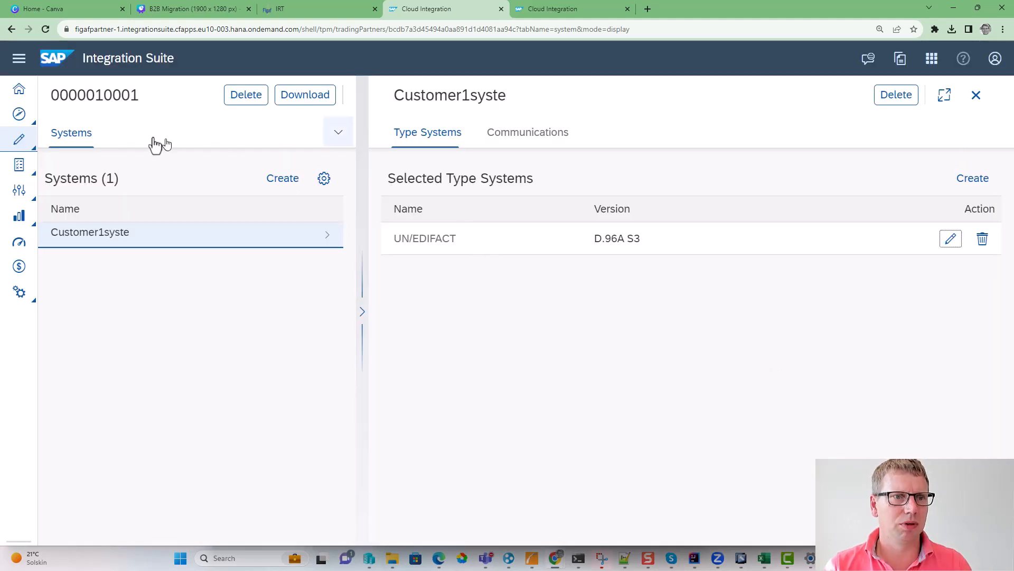
{"action": "left_click", "coordinate": [976, 95]}
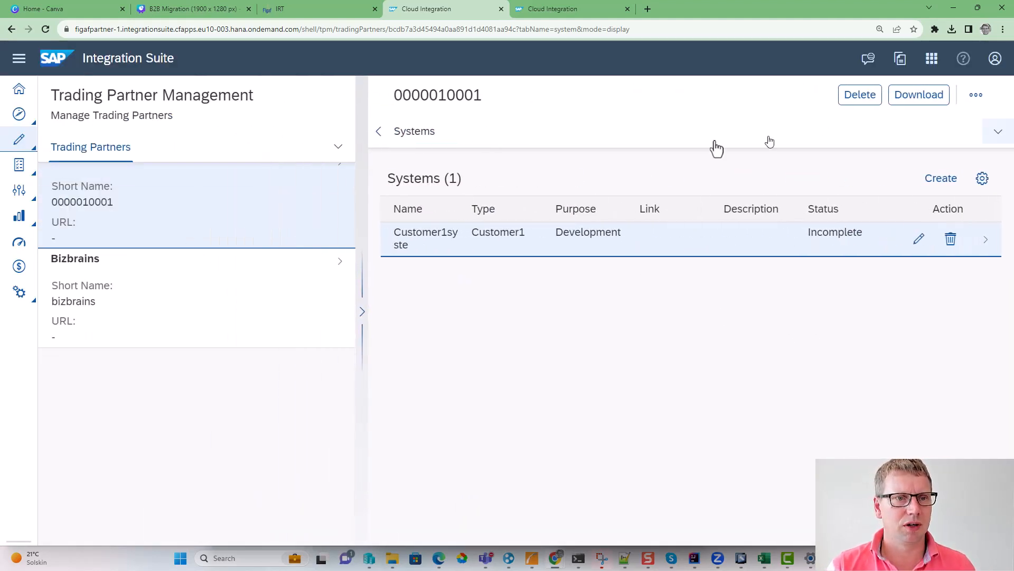
- Open the ERPCLENT SEND SOAP agreement template and review the company details in its overview
{"action": "left_click", "coordinate": [337, 148]}
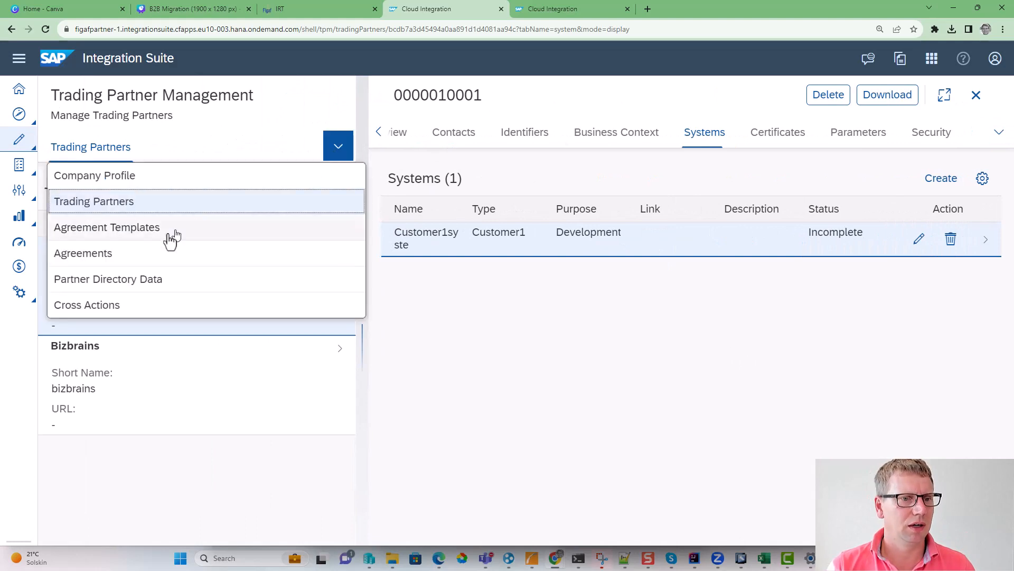
{"action": "left_click", "coordinate": [143, 231]}
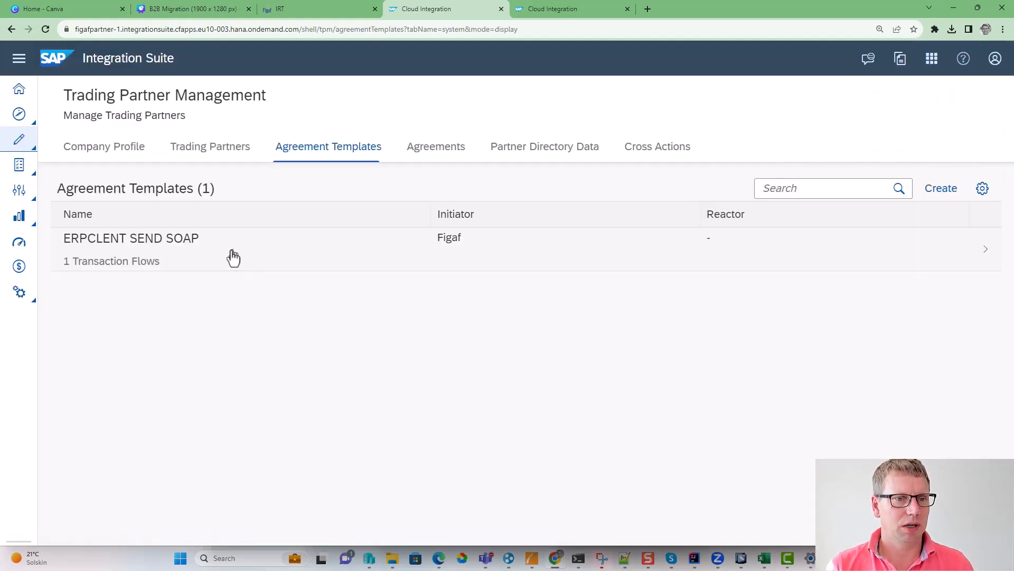
{"action": "left_click", "coordinate": [233, 257]}
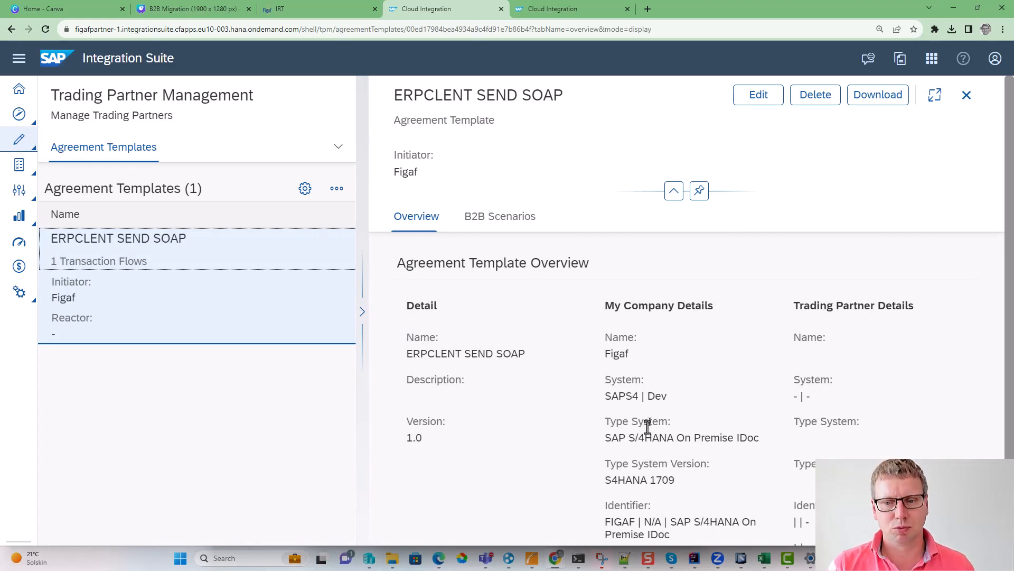
{"action": "left_click_drag", "start_coordinate": [714, 437], "coordinate": [600, 427]}
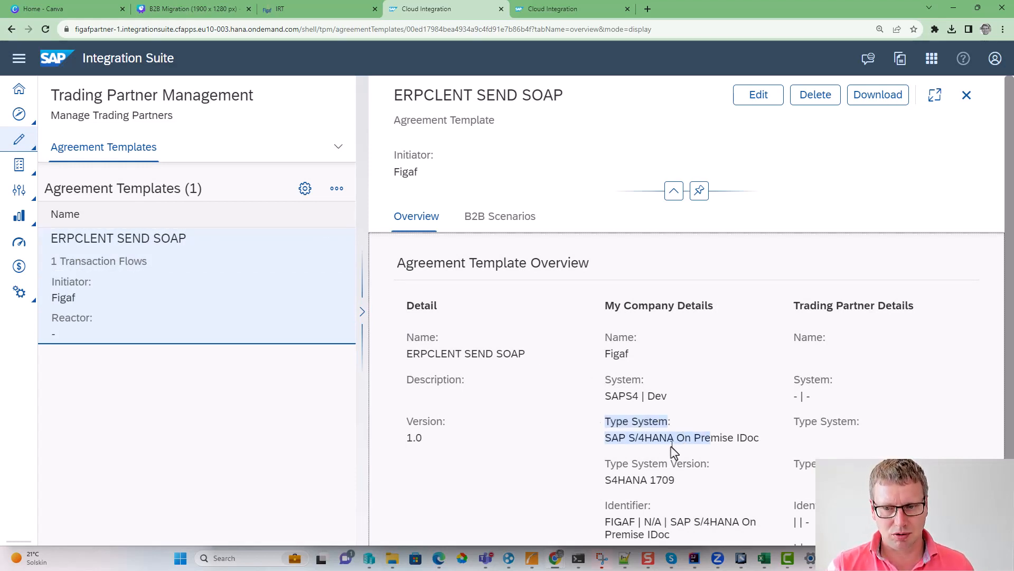
{"action": "scroll", "coordinate": [671, 449], "scroll_direction": "down", "scroll_amount": 1}
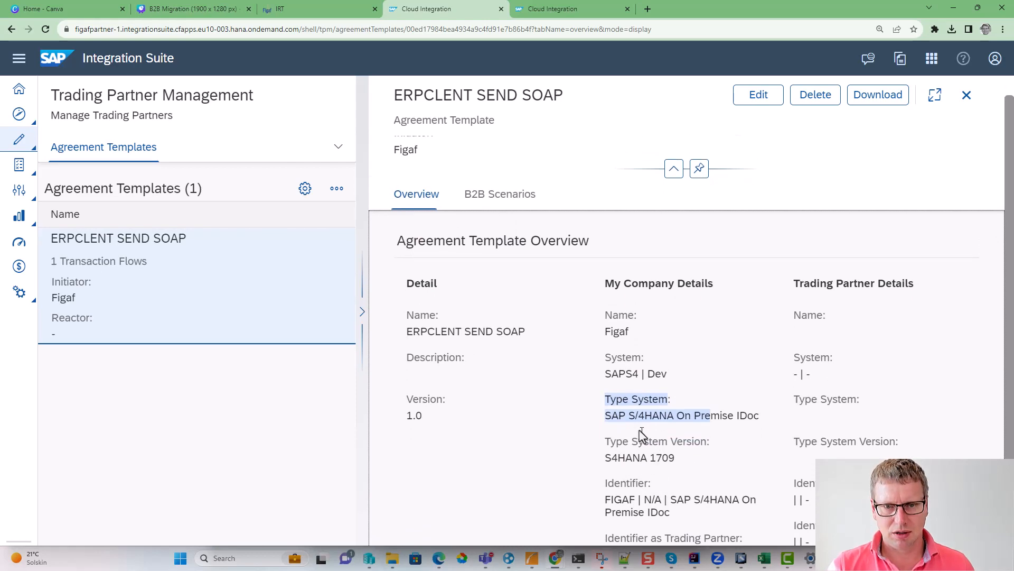
{"action": "scroll", "coordinate": [619, 439], "scroll_direction": "down", "scroll_amount": 1}
{"action": "scroll", "coordinate": [652, 491], "scroll_direction": "up", "scroll_amount": 1}
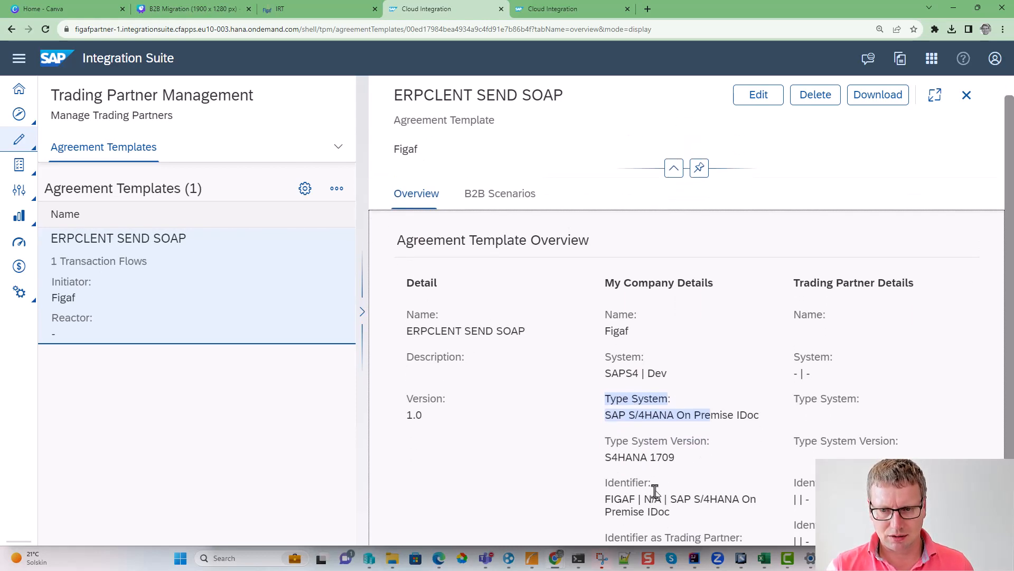
{"action": "scroll", "coordinate": [656, 491], "scroll_direction": "down", "scroll_amount": 1}
- Inspect the sender-side Interchange details and their MIG in the agreement template's B2B scenario, and close the template
{"action": "left_click", "coordinate": [496, 178]}
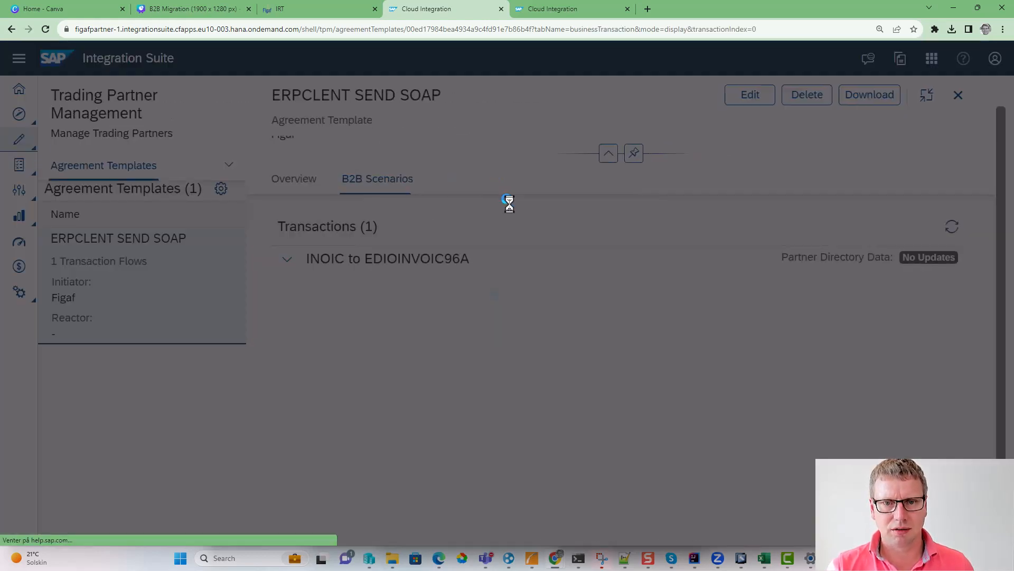
{"action": "left_click", "coordinate": [376, 461]}
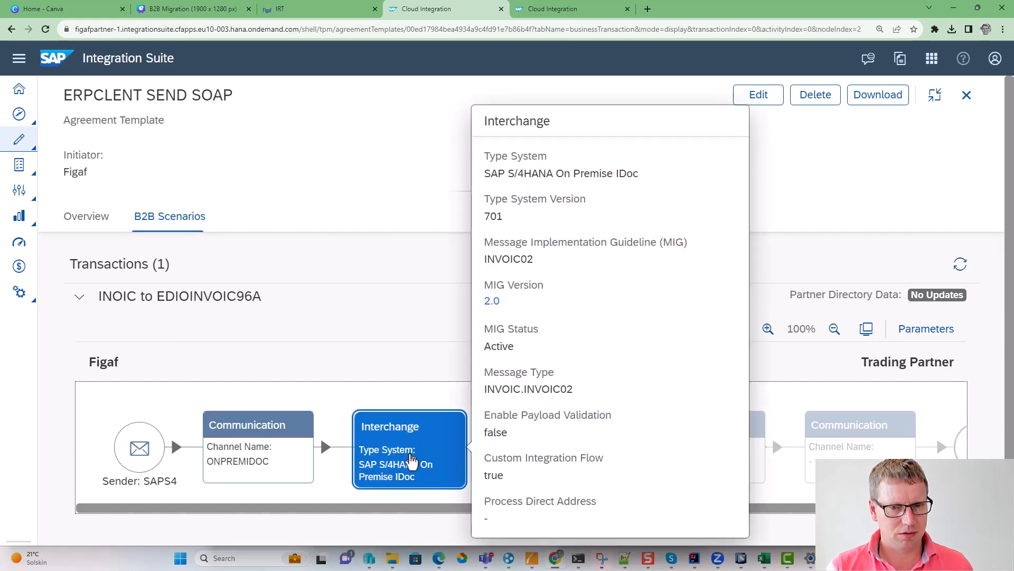
{"action": "double_click", "coordinate": [523, 259]}
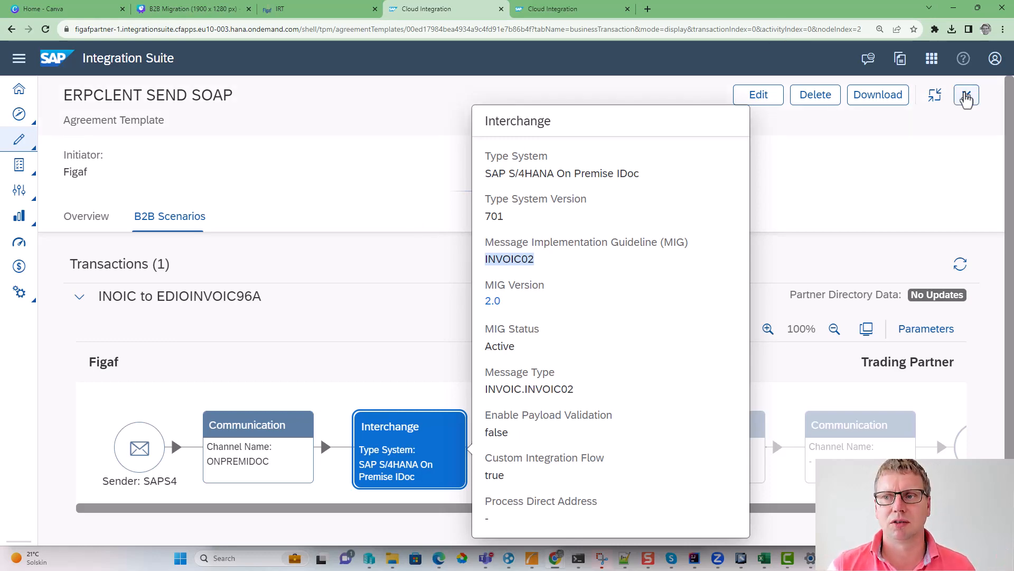
{"action": "left_click", "coordinate": [967, 95]}
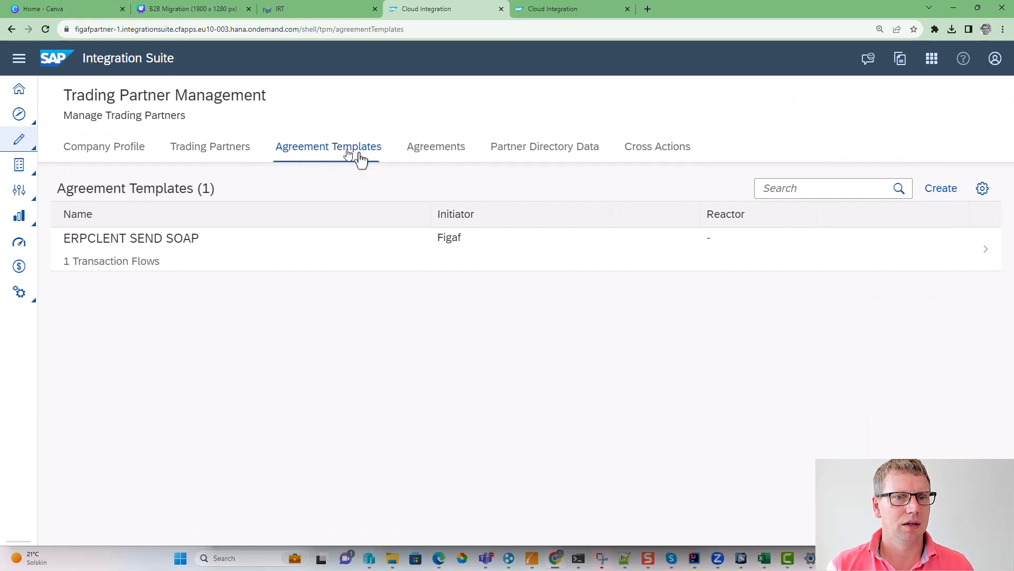
- Open the ERPCLENT SEND SOAP agreement and compare the company and trading partner type systems in its overview
{"action": "left_click", "coordinate": [443, 153]}
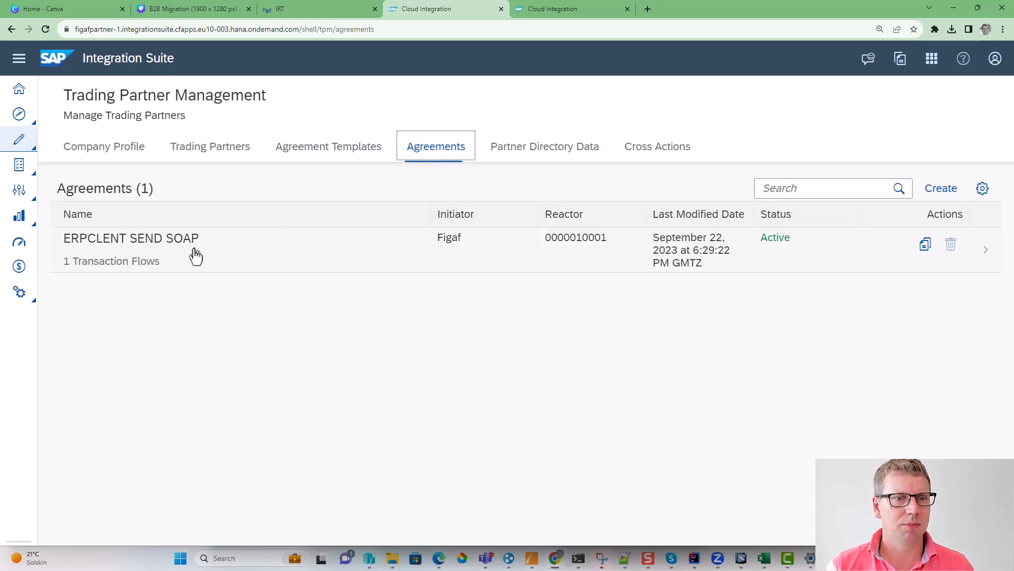
{"action": "left_click", "coordinate": [195, 256]}
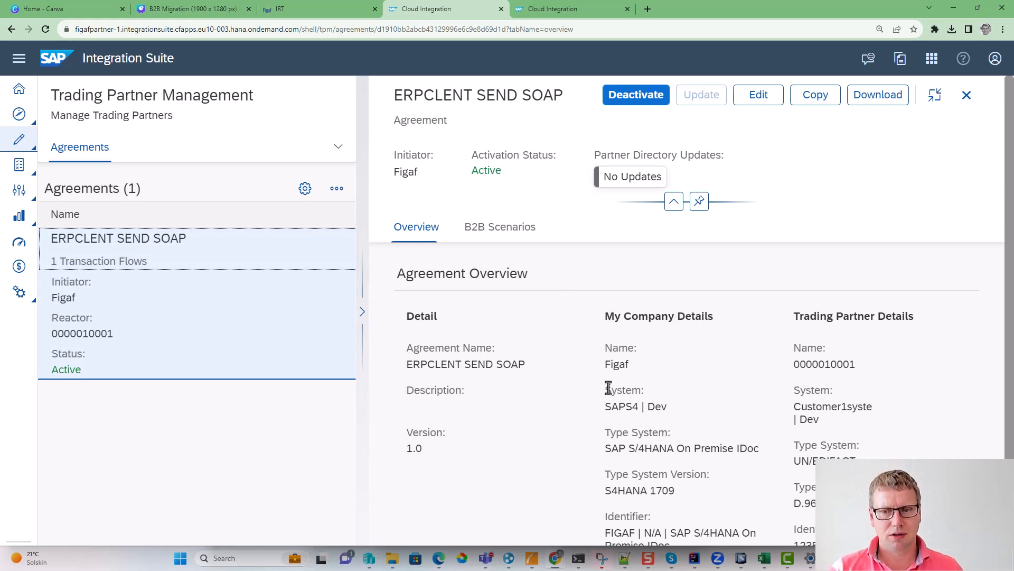
{"action": "left_click_drag", "start_coordinate": [625, 417], "coordinate": [673, 516]}
{"action": "scroll", "coordinate": [671, 515], "scroll_direction": "down", "scroll_amount": 1}
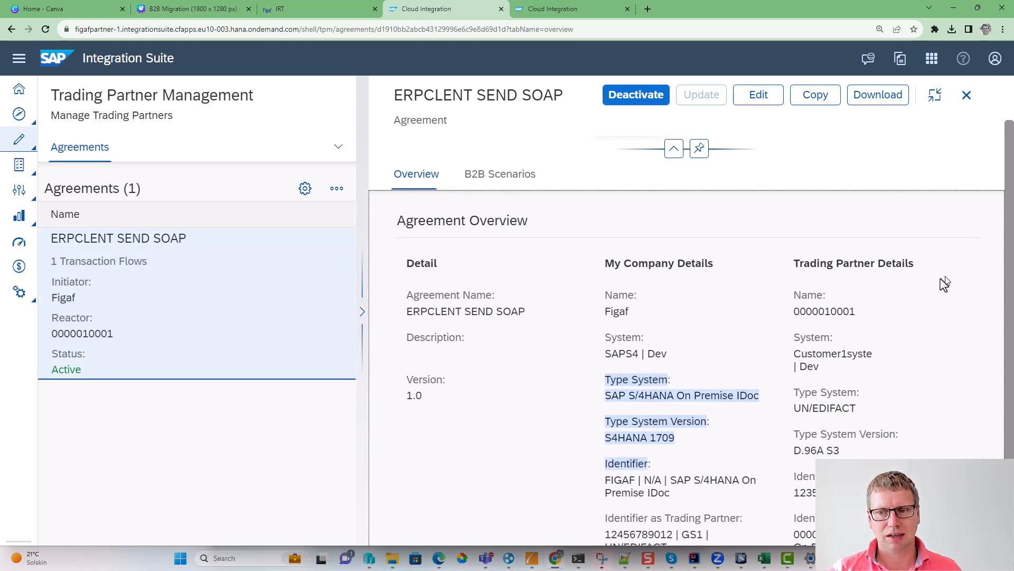
{"action": "mouse_move", "coordinate": [813, 358]}
{"action": "left_mouse_down"}
{"action": "mouse_move", "coordinate": [858, 356]}
{"action": "mouse_move", "coordinate": [820, 370]}
{"action": "left_mouse_up"}
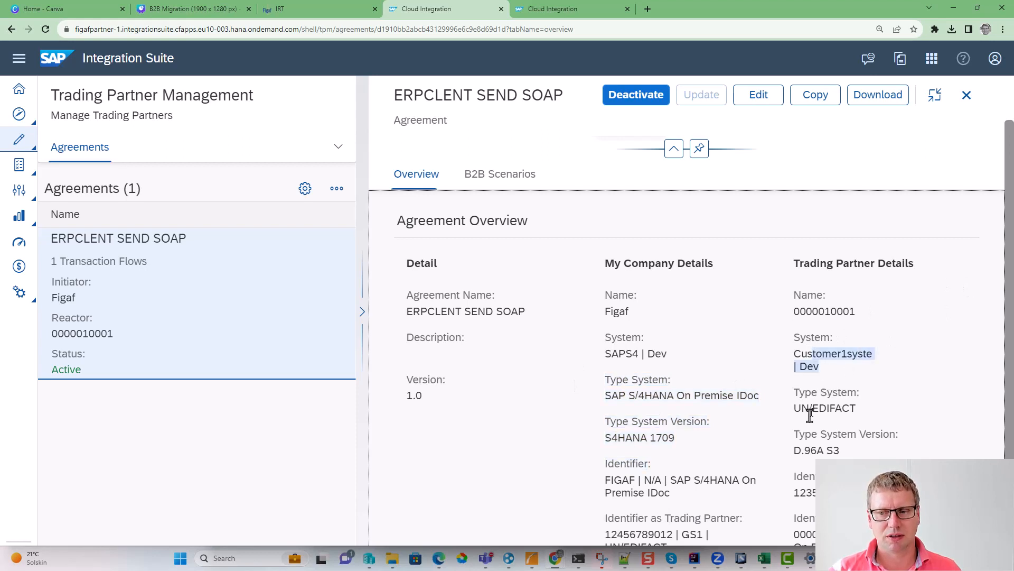
{"action": "left_click_drag", "start_coordinate": [842, 407], "coordinate": [856, 430]}
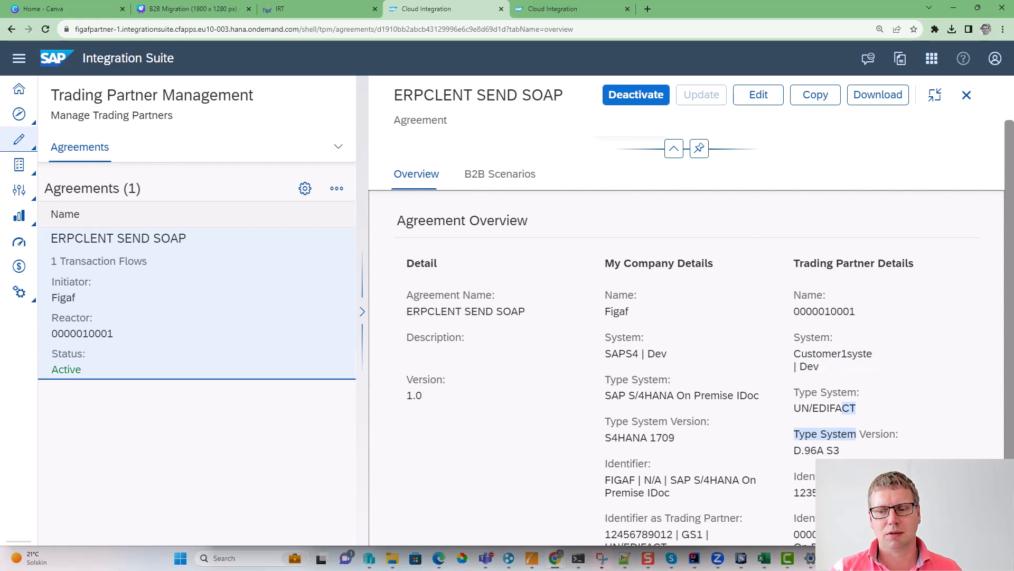
{"action": "left_click", "coordinate": [857, 432]}
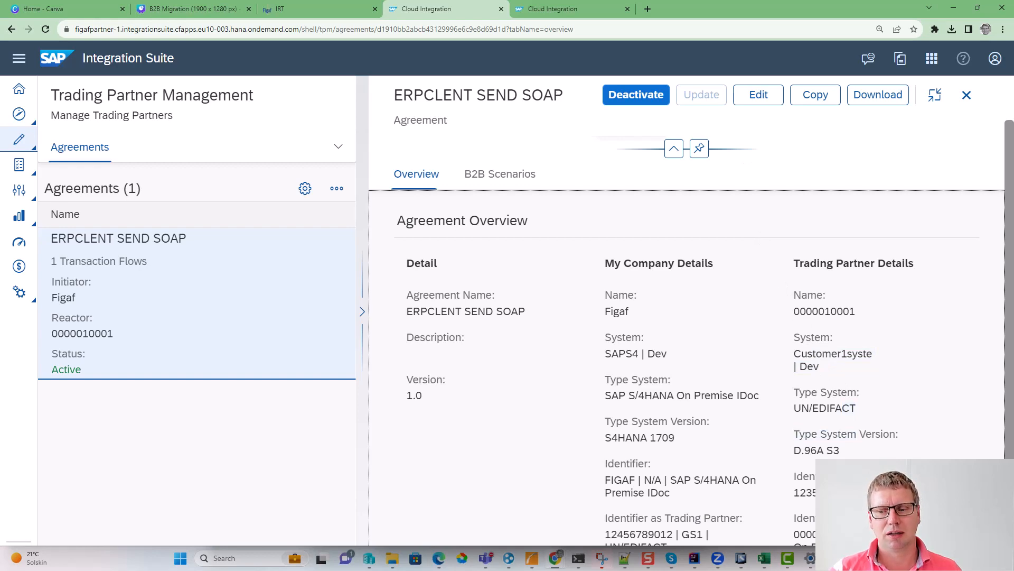
- Inspect the Mapping step's MAG and custom integration flow details in the agreement's B2B scenario
{"action": "left_click", "coordinate": [501, 177]}
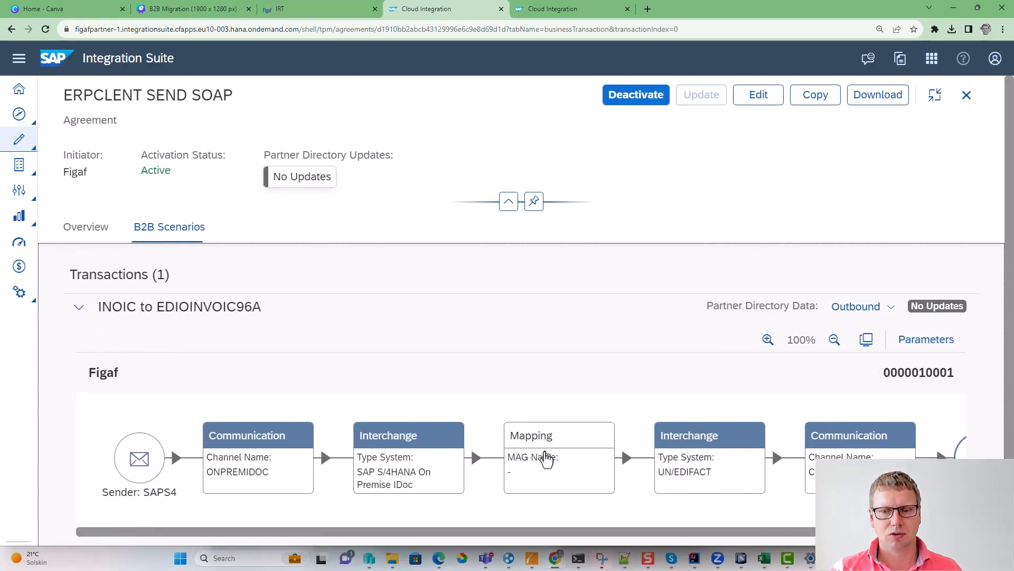
{"action": "left_click", "coordinate": [546, 459]}
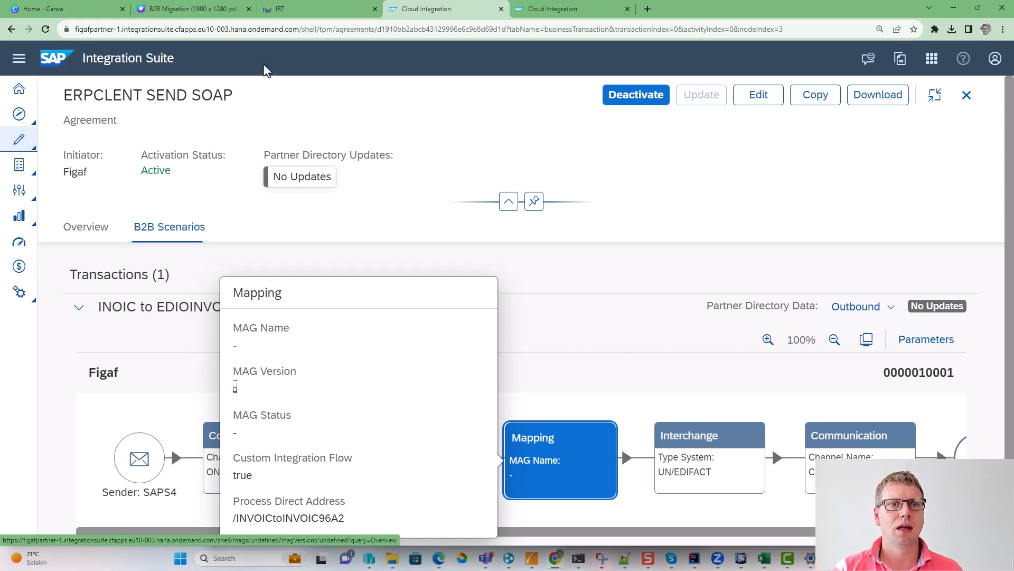
- Switch to the Figaf IRT tool and open the Step 1 - Sender IDOC Communication Flow V2 integration object of the IS-Partner agent
{"action": "left_click", "coordinate": [318, 7]}
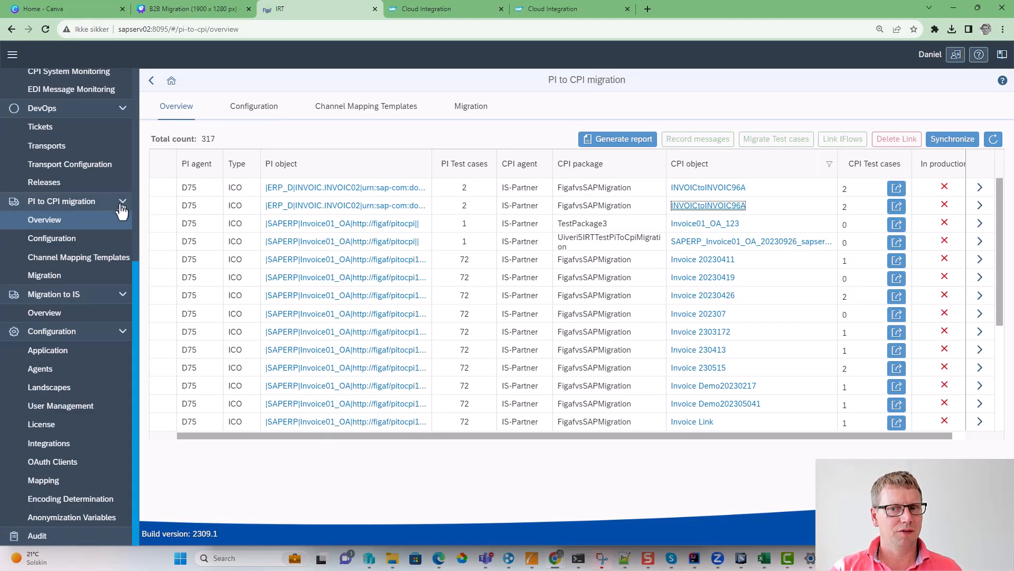
{"action": "scroll", "coordinate": [120, 176], "scroll_direction": "up", "scroll_amount": 6}
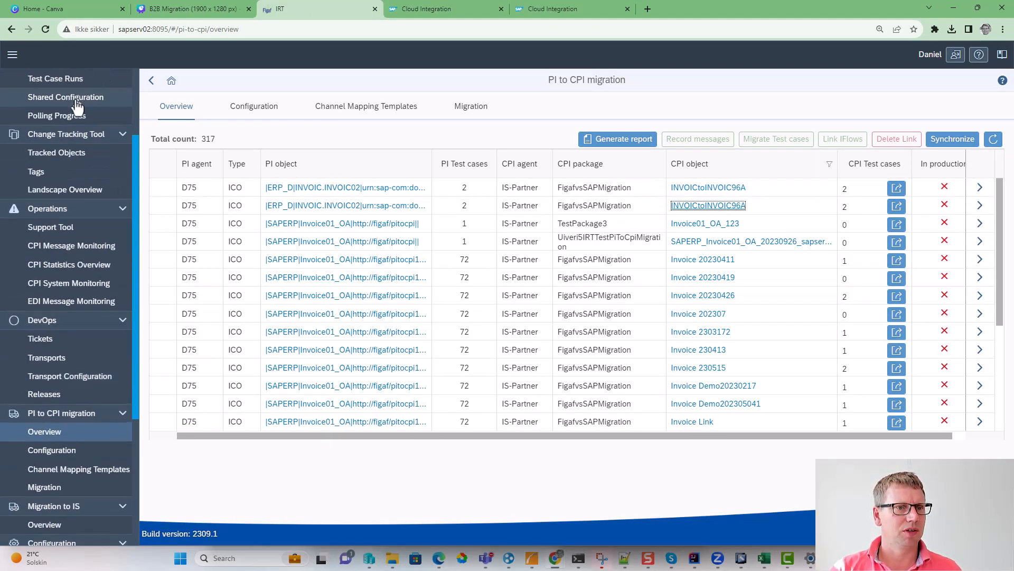
{"action": "left_click", "coordinate": [91, 118]}
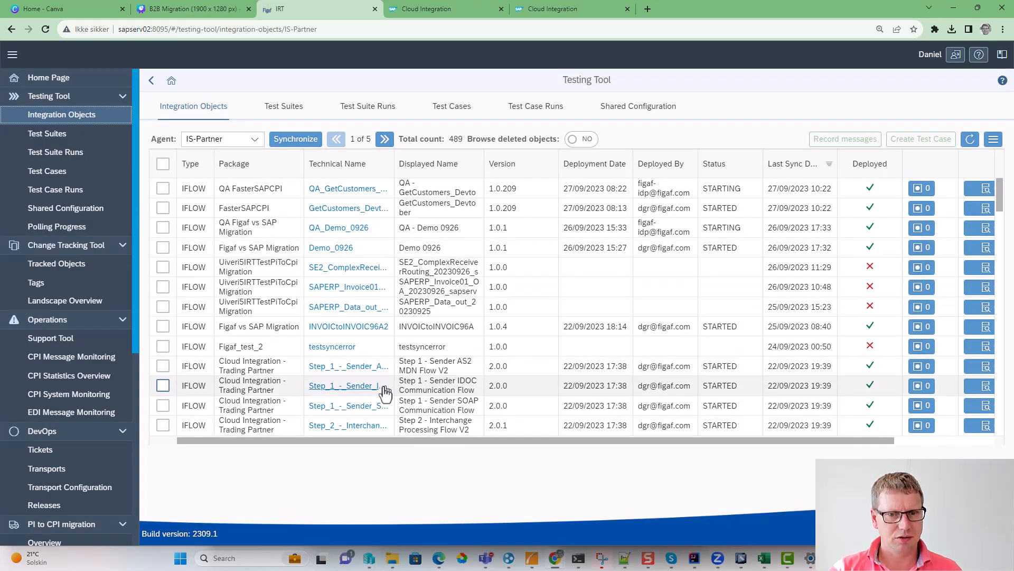
{"action": "left_click", "coordinate": [346, 386]}
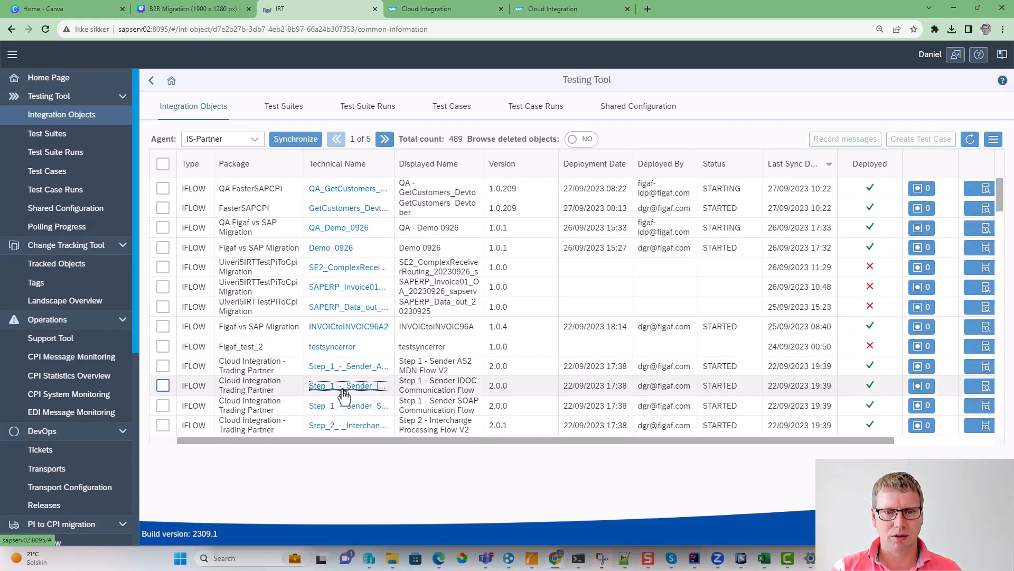
- Open the object's agent test case for the dev(IS-Partner)->qa(figafawscf-CPI) landscape and review its messages
{"action": "left_click", "coordinate": [621, 111]}
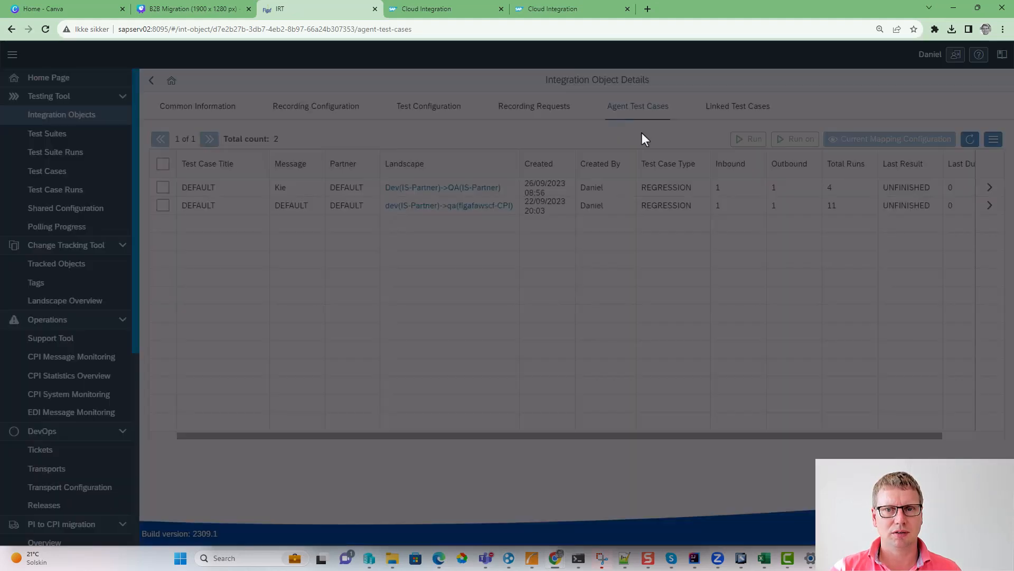
{"action": "left_click", "coordinate": [989, 205]}
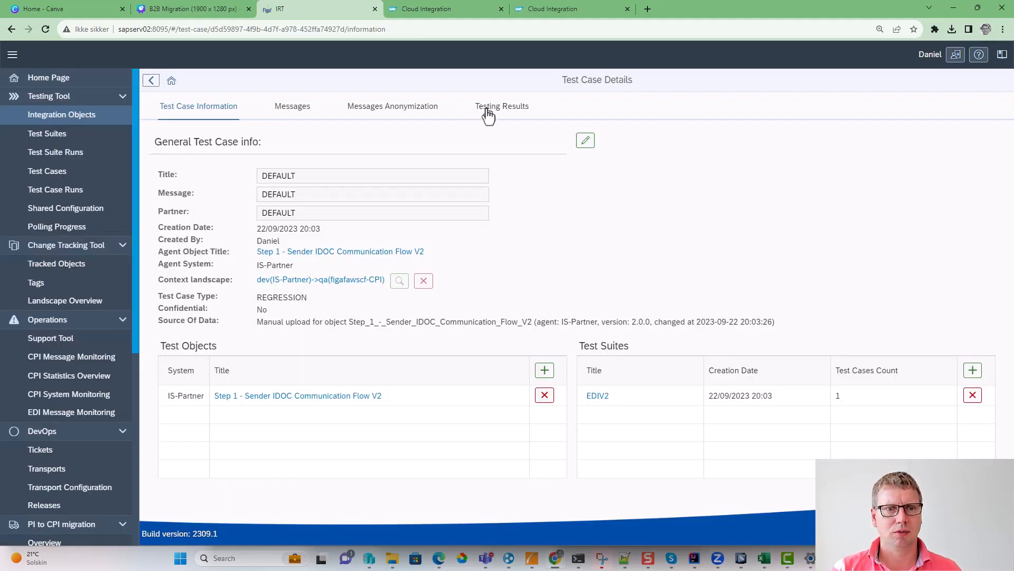
{"action": "left_click", "coordinate": [290, 107]}
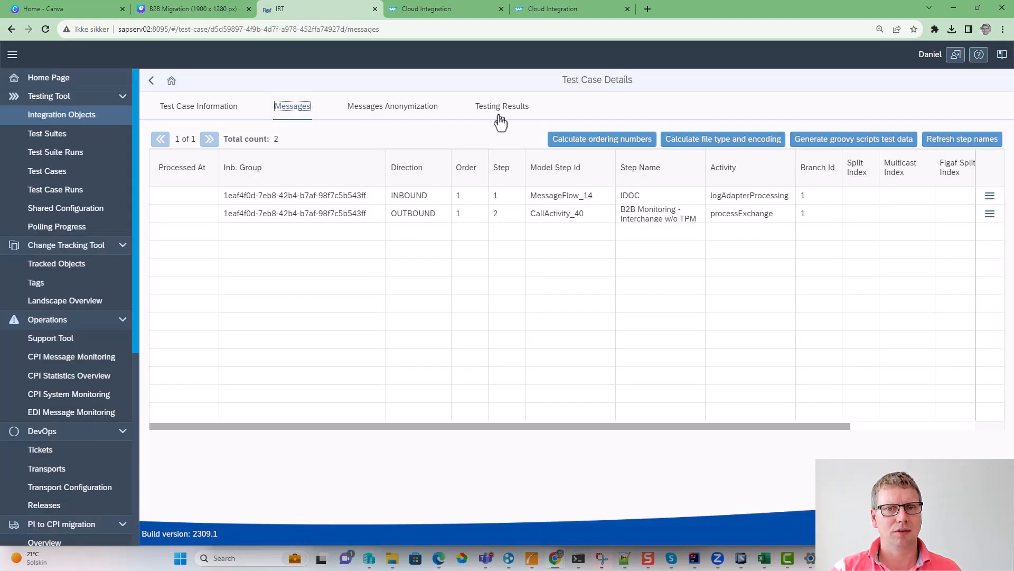
- Run the DEFAULT test case for the sender IDOC flow and open the test run details
{"action": "left_click", "coordinate": [501, 107]}
{"action": "left_click", "coordinate": [793, 139]}
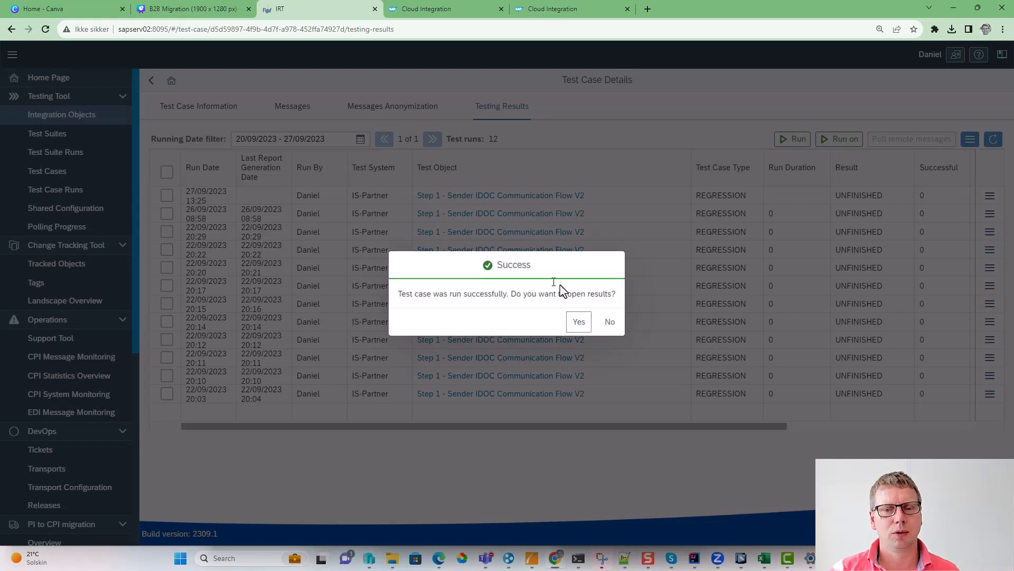
{"action": "left_click", "coordinate": [580, 322]}
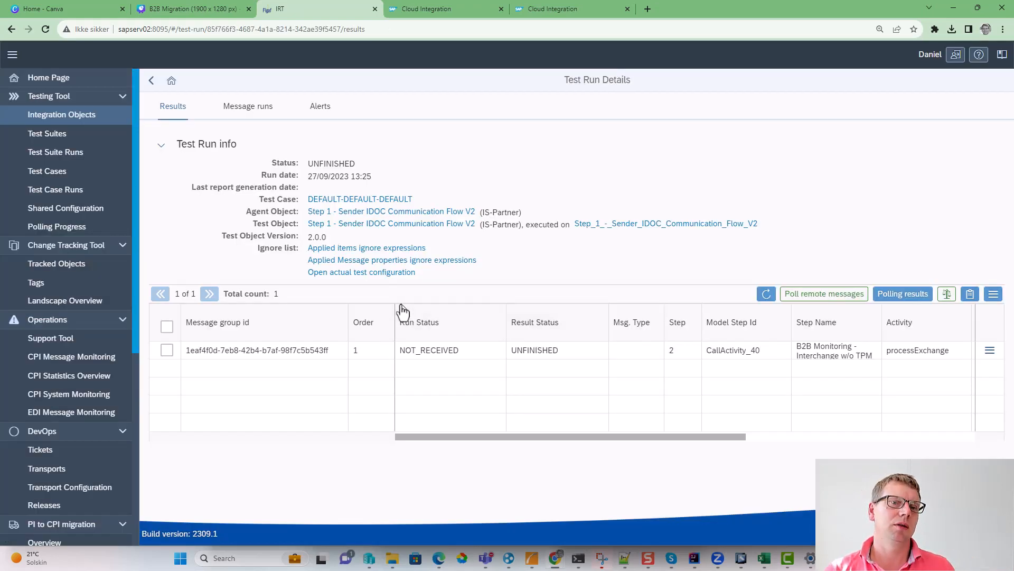
- Switch to SAP Integration Suite and open the message processing monitor for all integration flows in the past hour
{"action": "left_click", "coordinate": [552, 9]}
{"action": "left_click", "coordinate": [28, 149]}
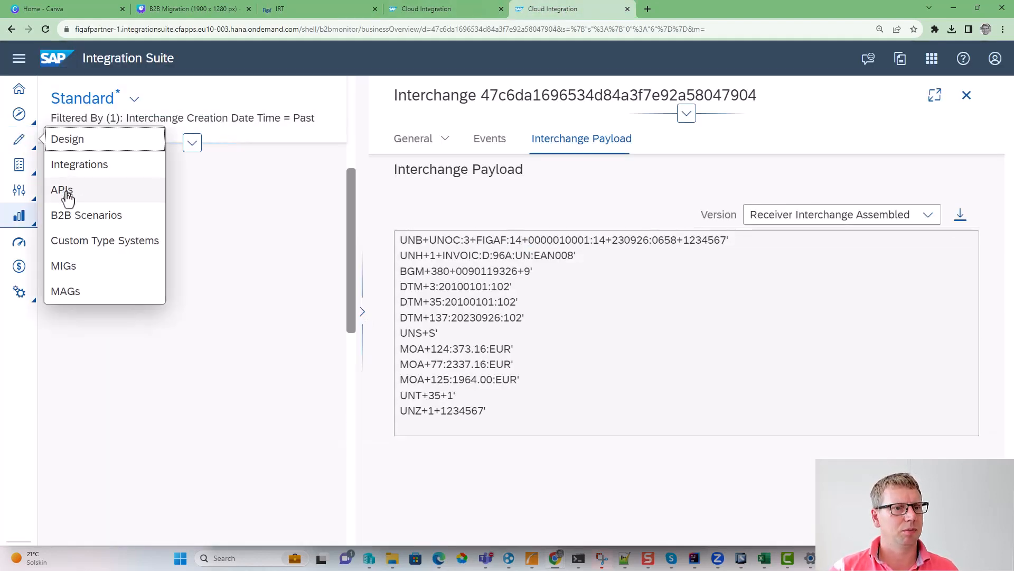
{"action": "left_click", "coordinate": [21, 216]}
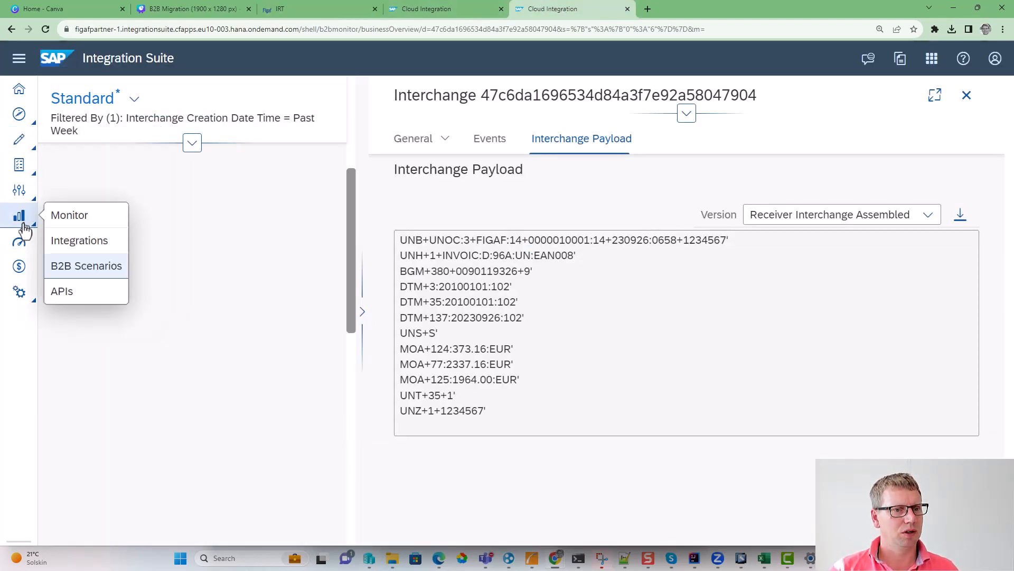
{"action": "left_click", "coordinate": [73, 268]}
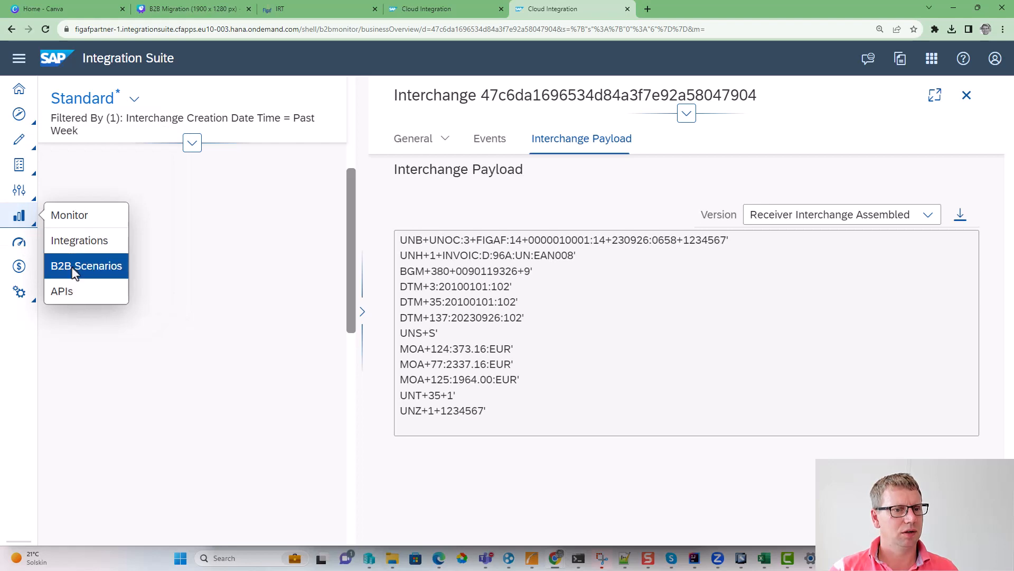
{"action": "left_click", "coordinate": [21, 216]}
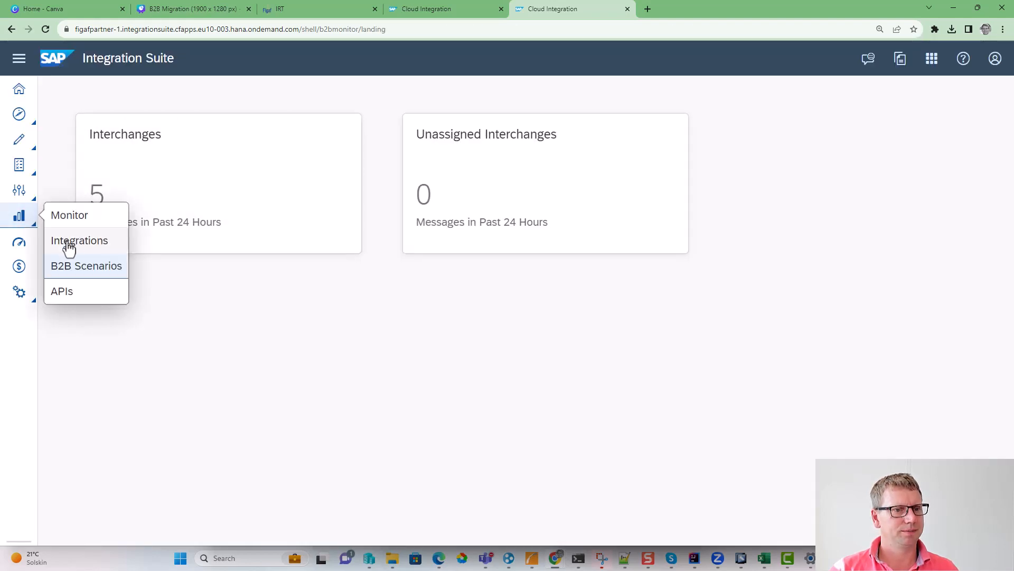
{"action": "left_click", "coordinate": [77, 240]}
{"action": "left_click", "coordinate": [148, 242]}
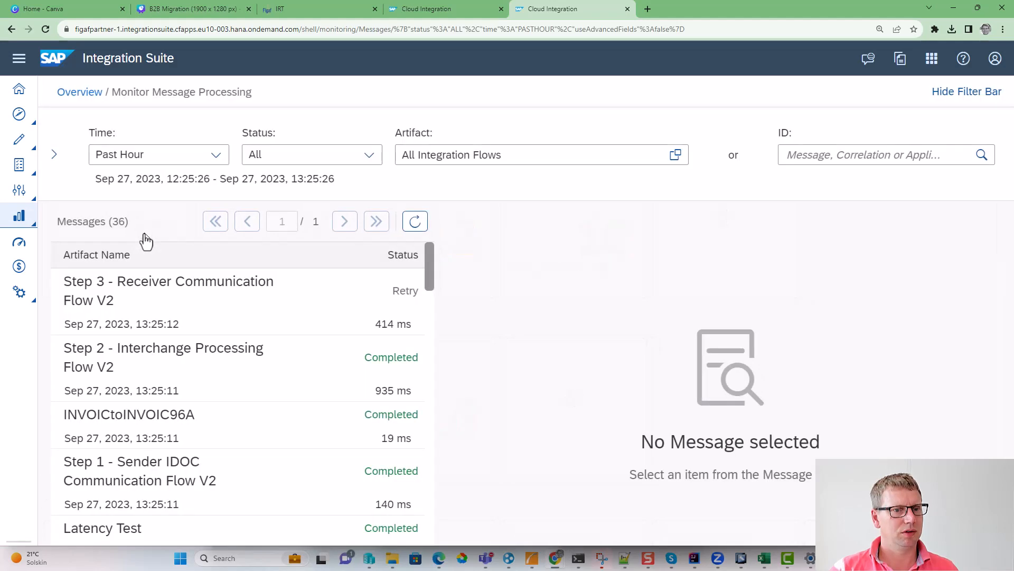
- Inspect the properties and logs of the latest Step 1 - Sender IDOC Communication Flow V2 and INVOICtoINVOIC96A messages
{"action": "scroll", "coordinate": [226, 472], "scroll_direction": "down", "scroll_amount": 1}
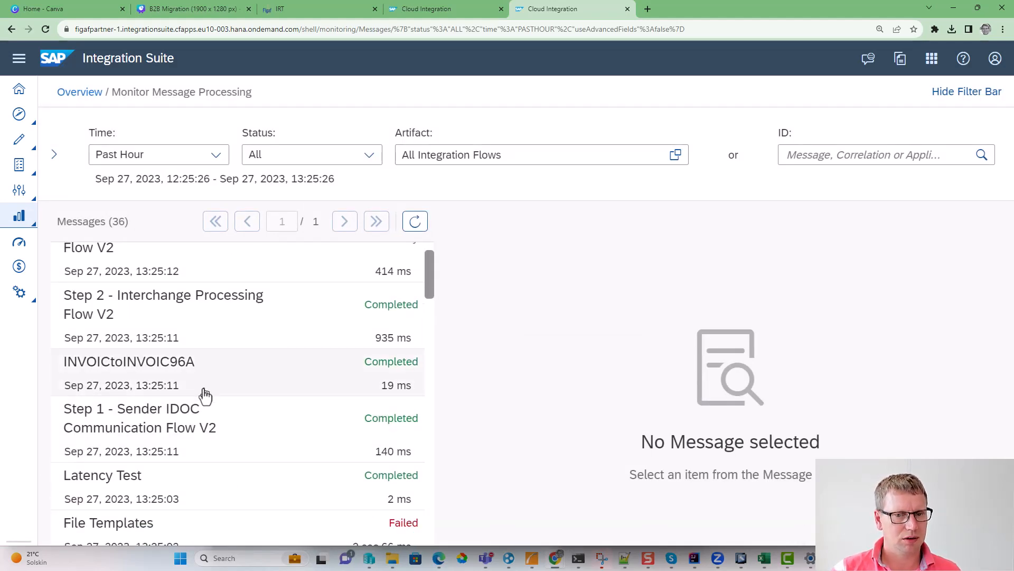
{"action": "left_click", "coordinate": [222, 426]}
{"action": "scroll", "coordinate": [557, 441], "scroll_direction": "down", "scroll_amount": 3}
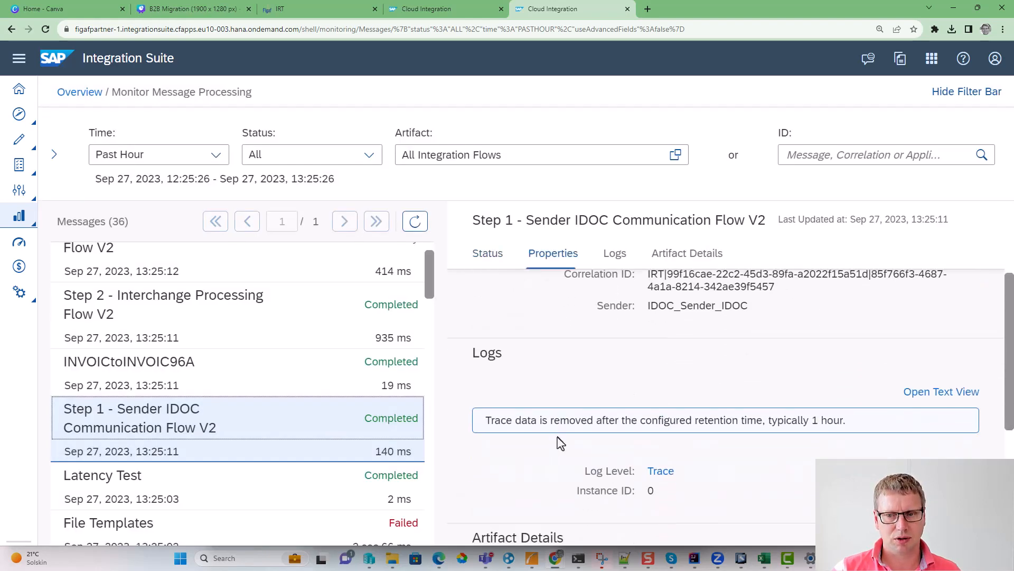
{"action": "scroll", "coordinate": [552, 427], "scroll_direction": "up", "scroll_amount": 1}
{"action": "left_click", "coordinate": [655, 328]}
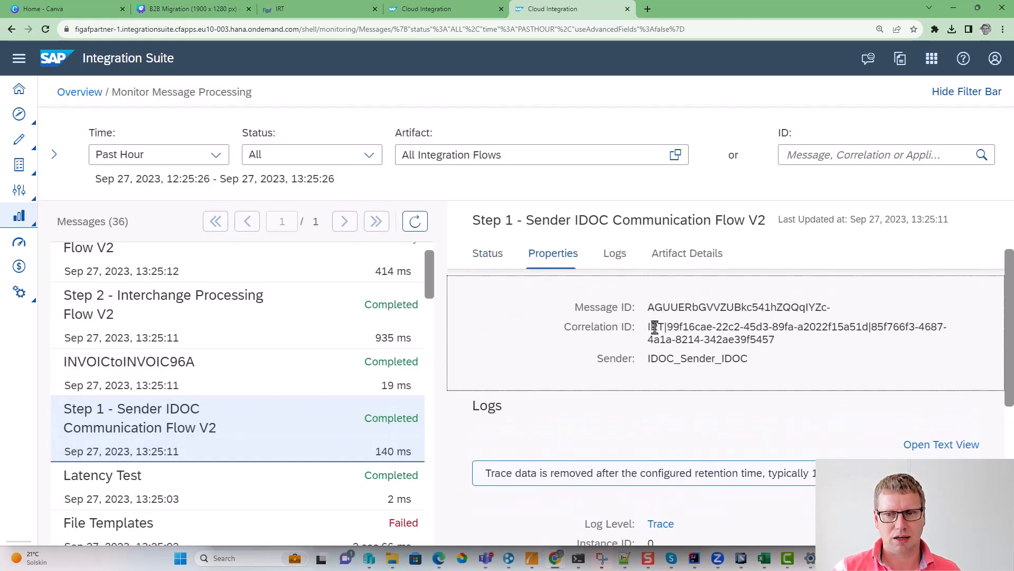
{"action": "left_click", "coordinate": [324, 361]}
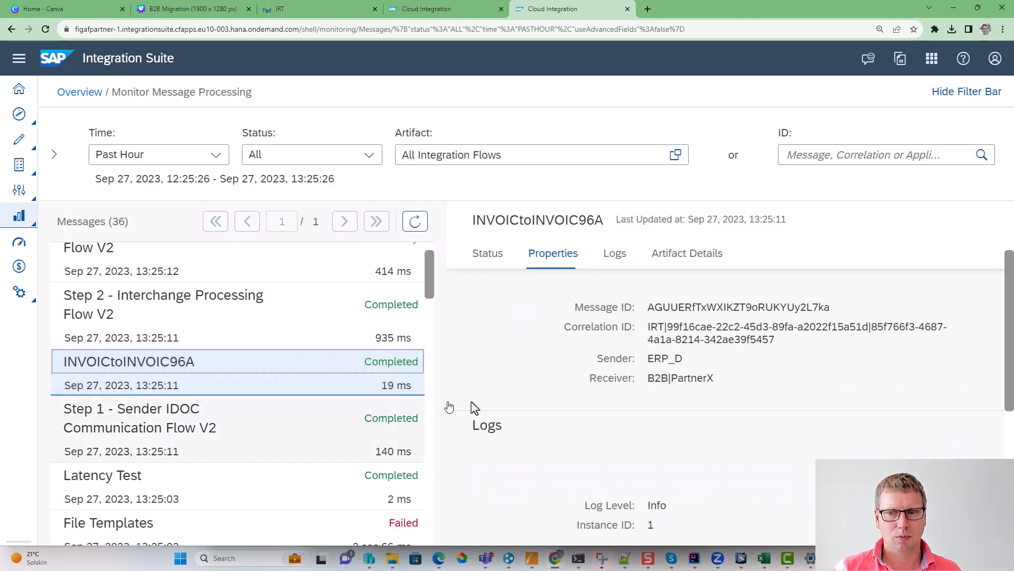
{"action": "scroll", "coordinate": [643, 425], "scroll_direction": "down", "scroll_amount": 3}
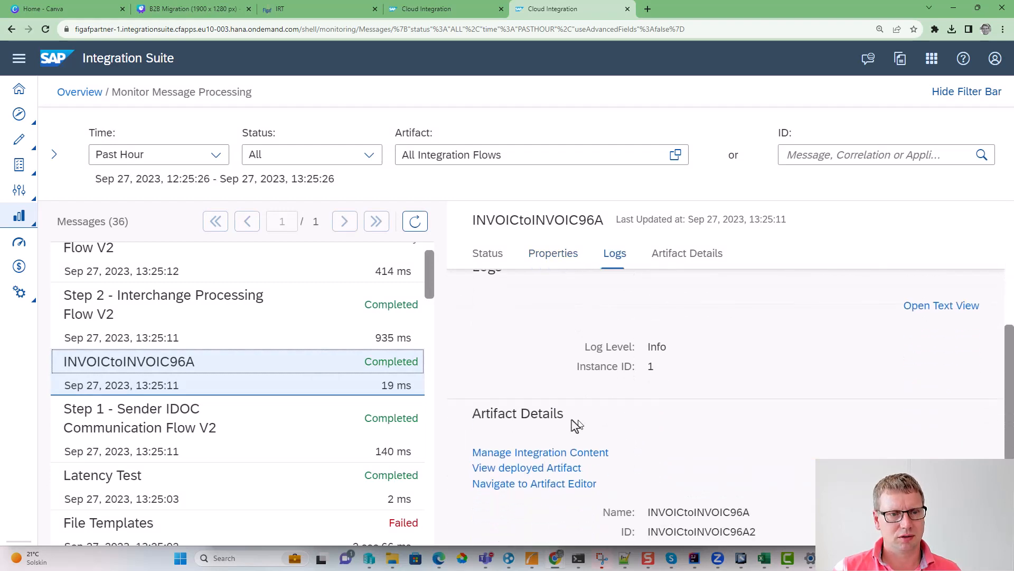
- View the logOutput attachment of the latest Step 2 - Interchange Processing Flow V2 message, and close that monitoring page
{"action": "left_click", "coordinate": [230, 337]}
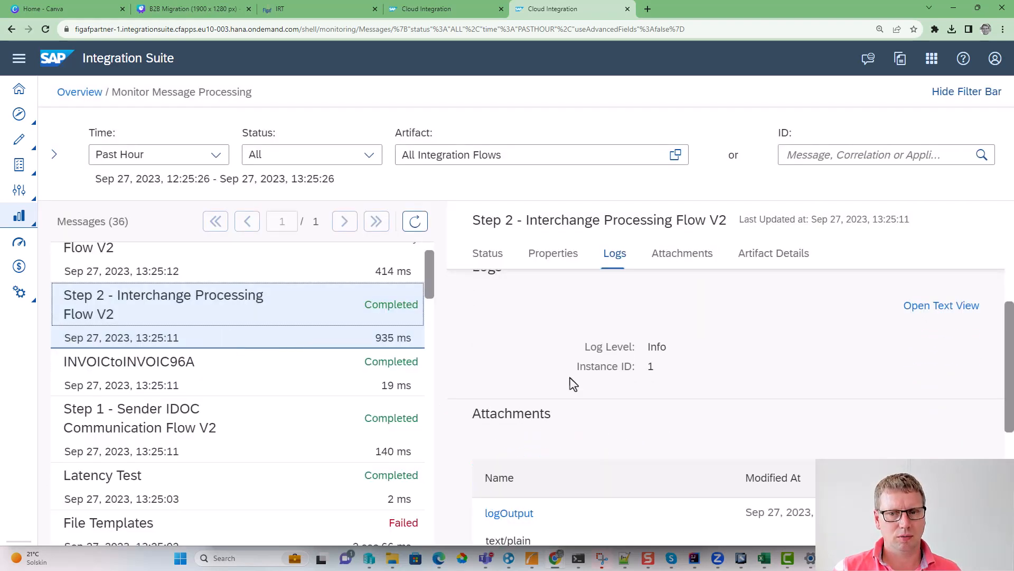
{"action": "scroll", "coordinate": [615, 415], "scroll_direction": "down", "scroll_amount": 1}
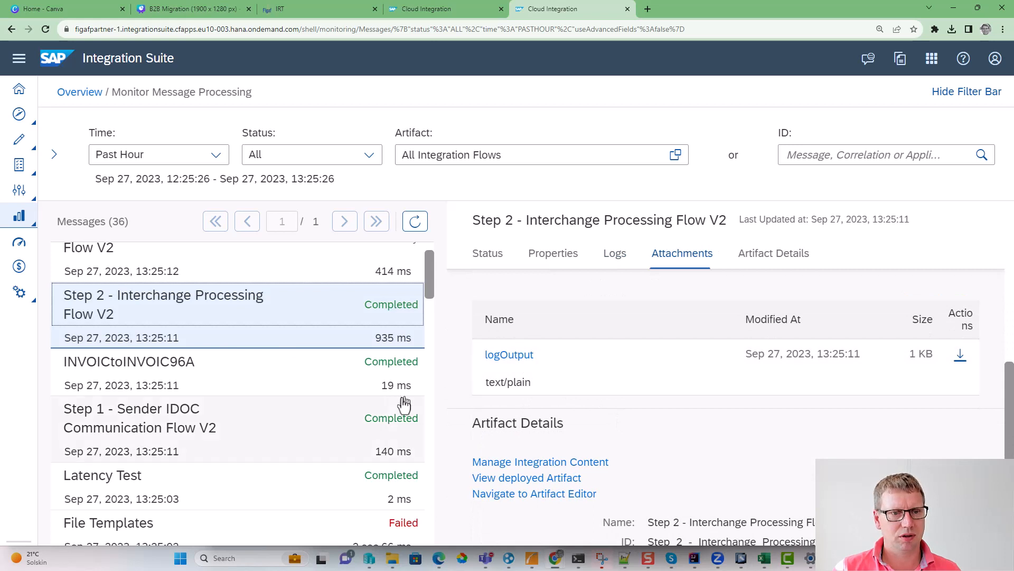
{"action": "scroll", "coordinate": [314, 407], "scroll_direction": "up", "scroll_amount": 1}
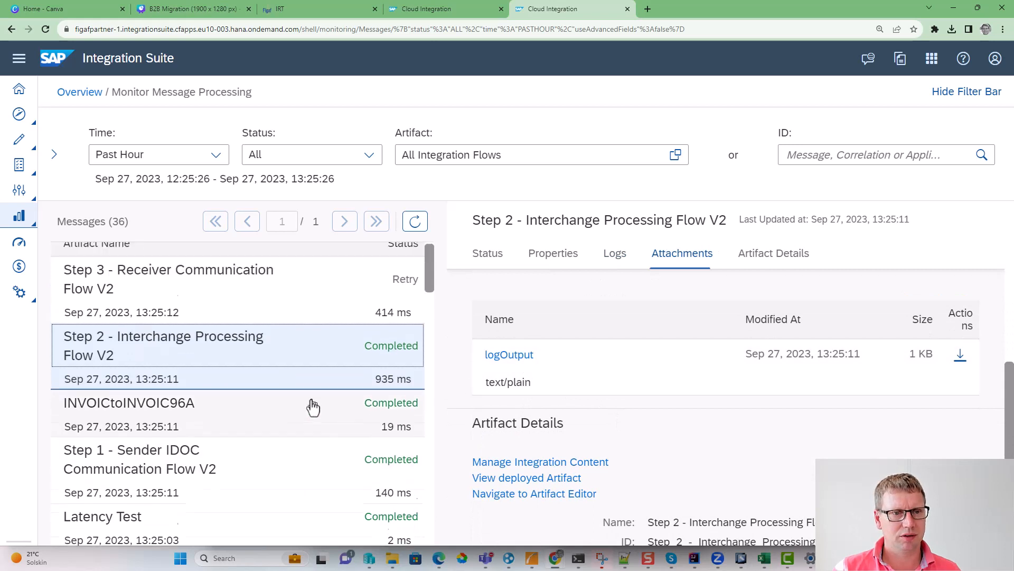
{"action": "left_click", "coordinate": [521, 362]}
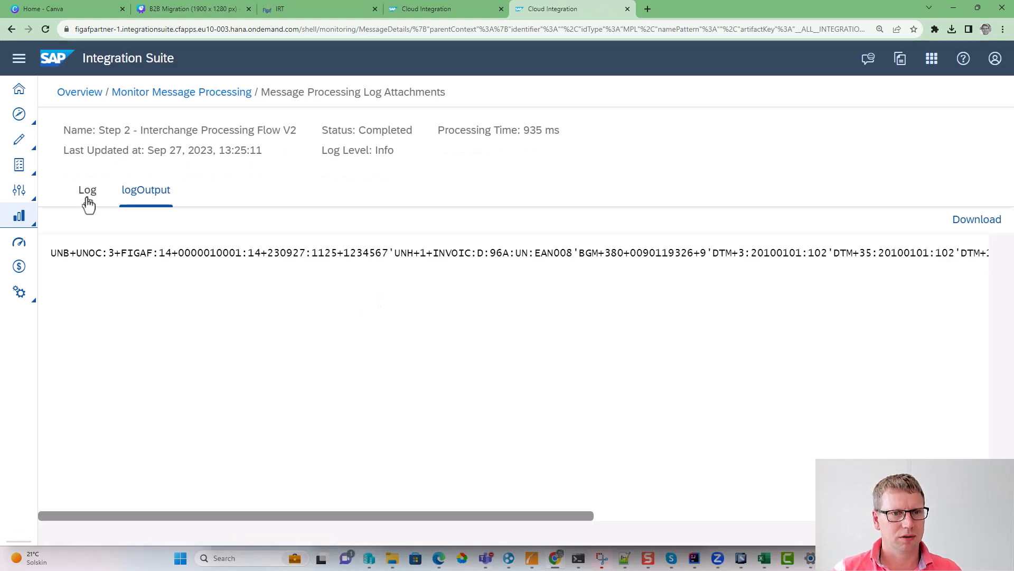
{"action": "left_click", "coordinate": [627, 10]}
- Open the B2B Scenarios monitoring in the remaining Integration Suite page and list the interchanges of the past 24 hours
{"action": "left_click", "coordinate": [296, 14]}
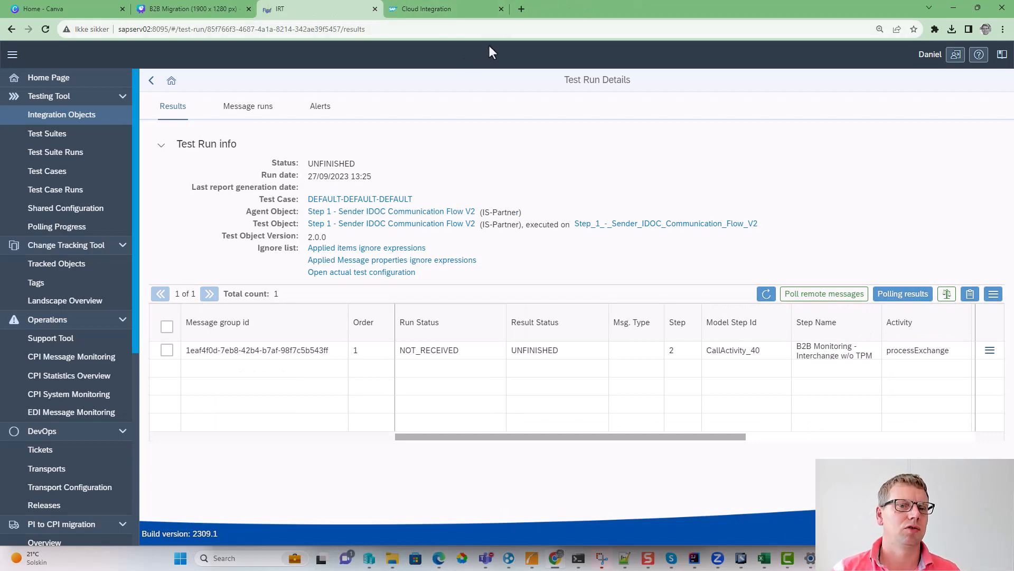
{"action": "left_click", "coordinate": [418, 9]}
{"action": "left_click", "coordinate": [19, 192]}
{"action": "left_click", "coordinate": [19, 216]}
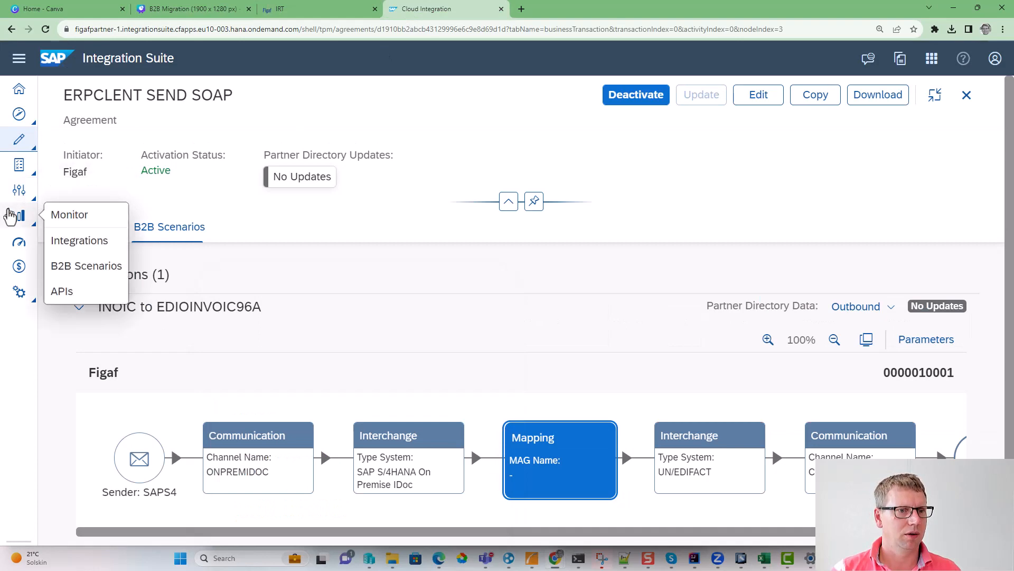
{"action": "left_click", "coordinate": [89, 266]}
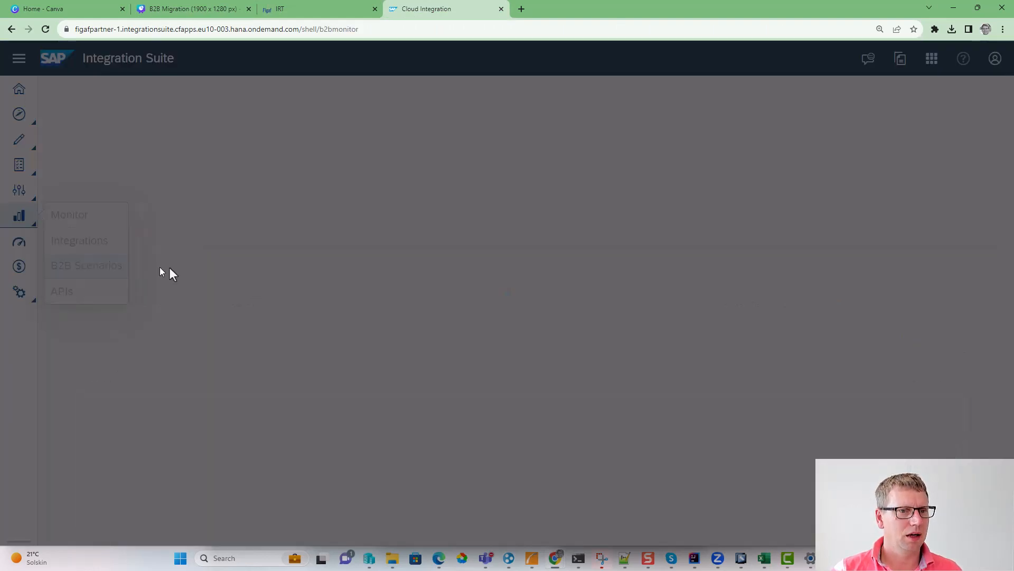
{"action": "left_click", "coordinate": [288, 207]}
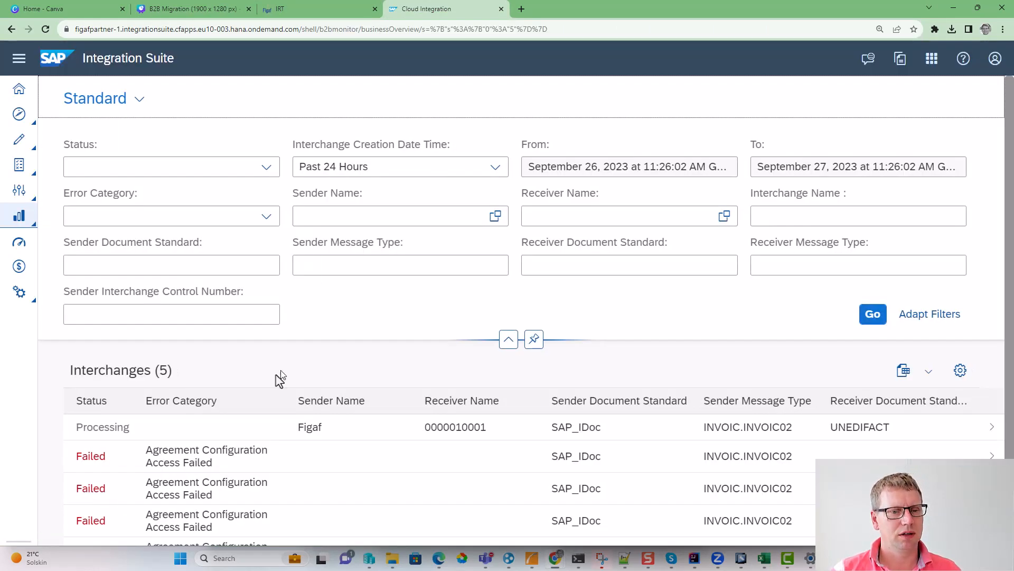
- Open the Processing interchange from Figaf and examine its sender and receiver details, control numbers and events
{"action": "left_click", "coordinate": [136, 432]}
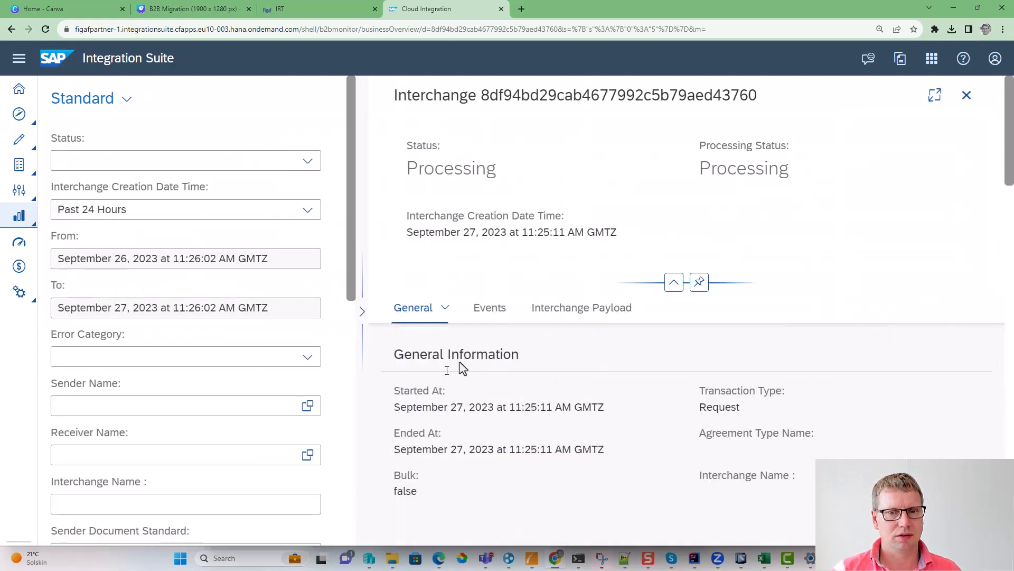
{"action": "left_click", "coordinate": [482, 314]}
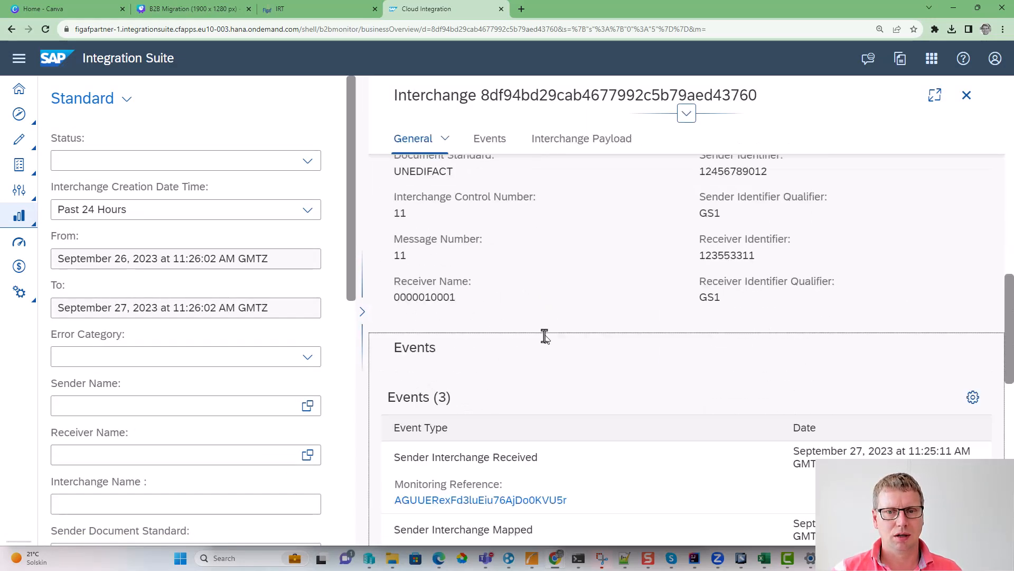
{"action": "scroll", "coordinate": [529, 335], "scroll_direction": "up", "scroll_amount": 5}
{"action": "scroll", "coordinate": [533, 280], "scroll_direction": "up", "scroll_amount": 2}
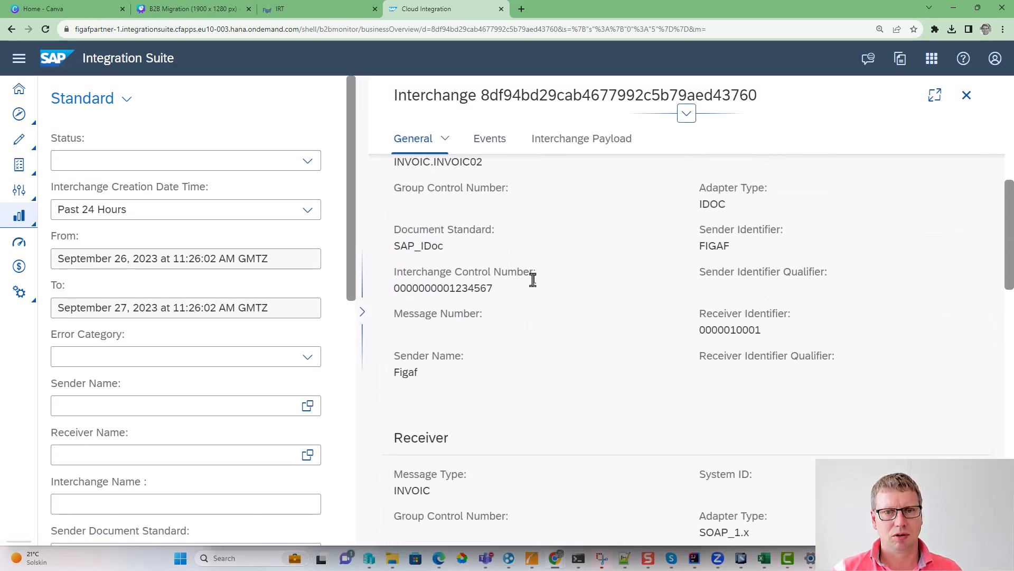
{"action": "left_click_drag", "start_coordinate": [431, 294], "coordinate": [555, 305]}
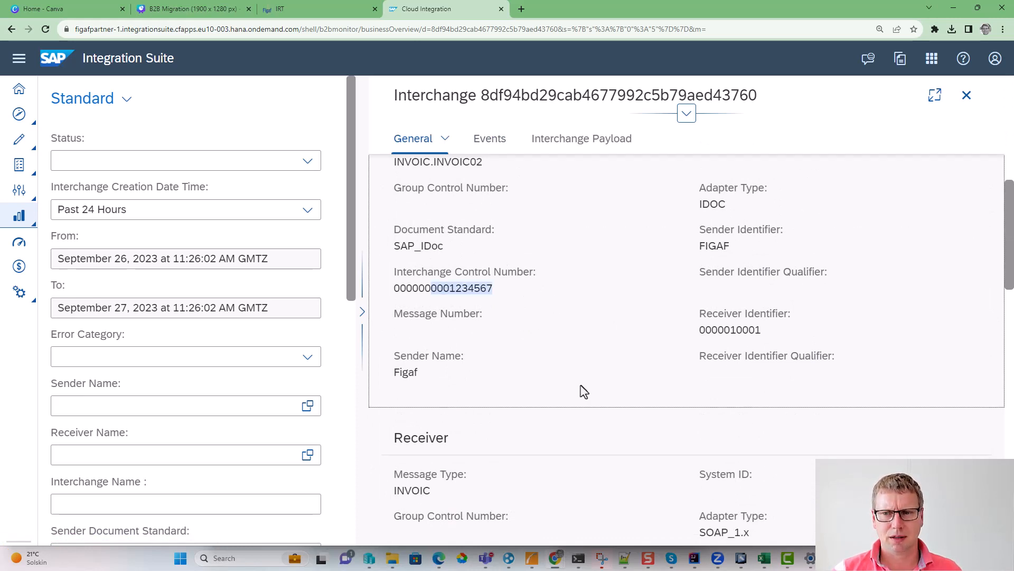
{"action": "scroll", "coordinate": [581, 390], "scroll_direction": "down", "scroll_amount": 1}
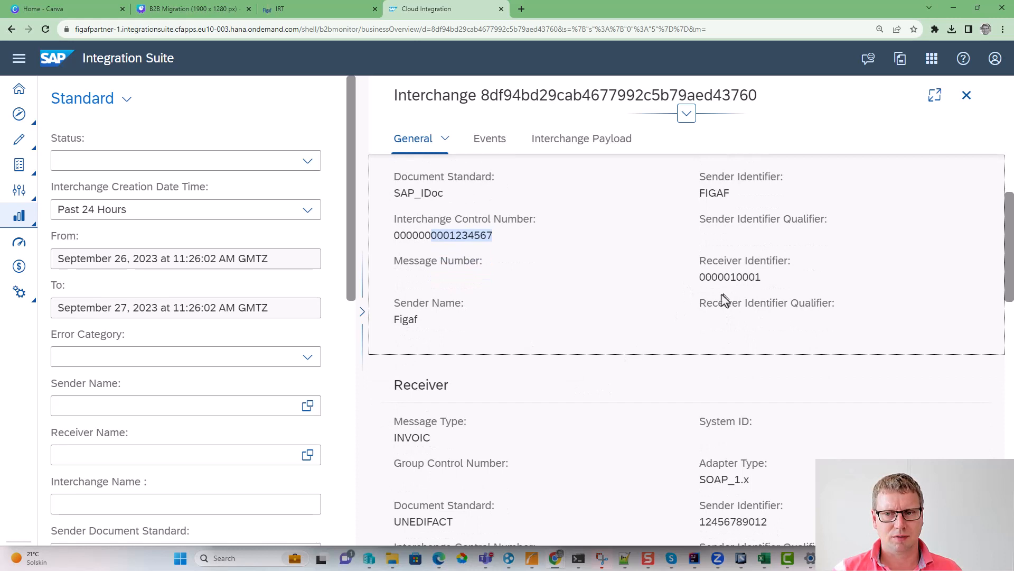
{"action": "scroll", "coordinate": [629, 337], "scroll_direction": "down", "scroll_amount": 4}
{"action": "scroll", "coordinate": [600, 358], "scroll_direction": "down", "scroll_amount": 3}
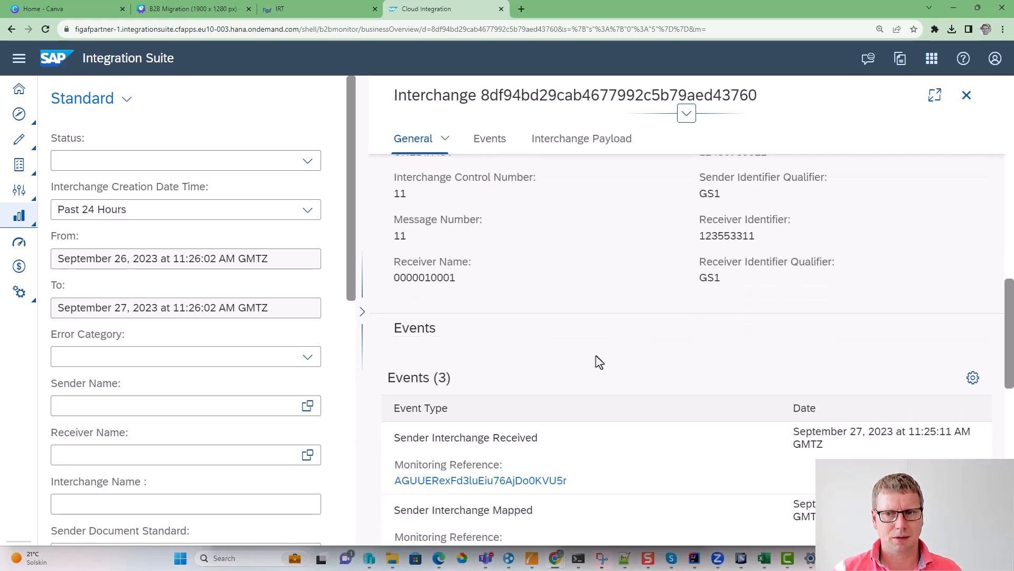
- Review the interchange's identifiers and events, and display the Receiver Interchange Assembled version of its payload
{"action": "scroll", "coordinate": [599, 362], "scroll_direction": "up", "scroll_amount": 2}
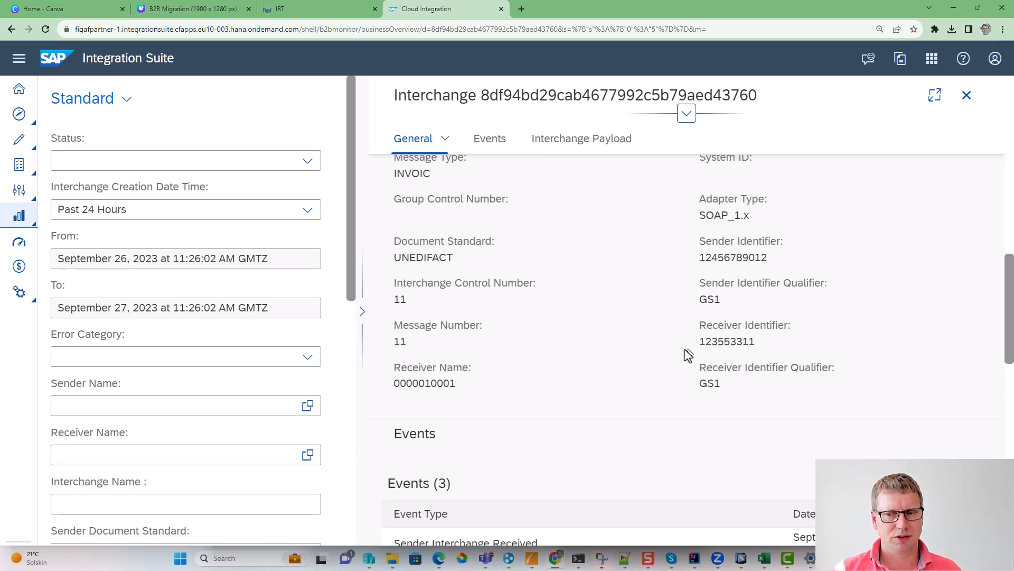
{"action": "scroll", "coordinate": [582, 357], "scroll_direction": "down", "scroll_amount": 4}
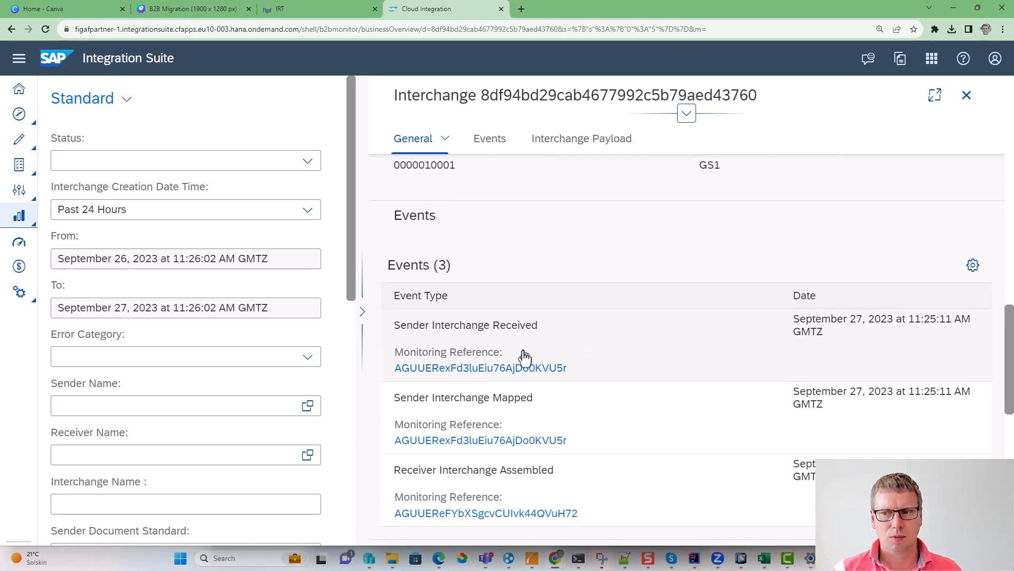
{"action": "scroll", "coordinate": [525, 356], "scroll_direction": "down", "scroll_amount": 3}
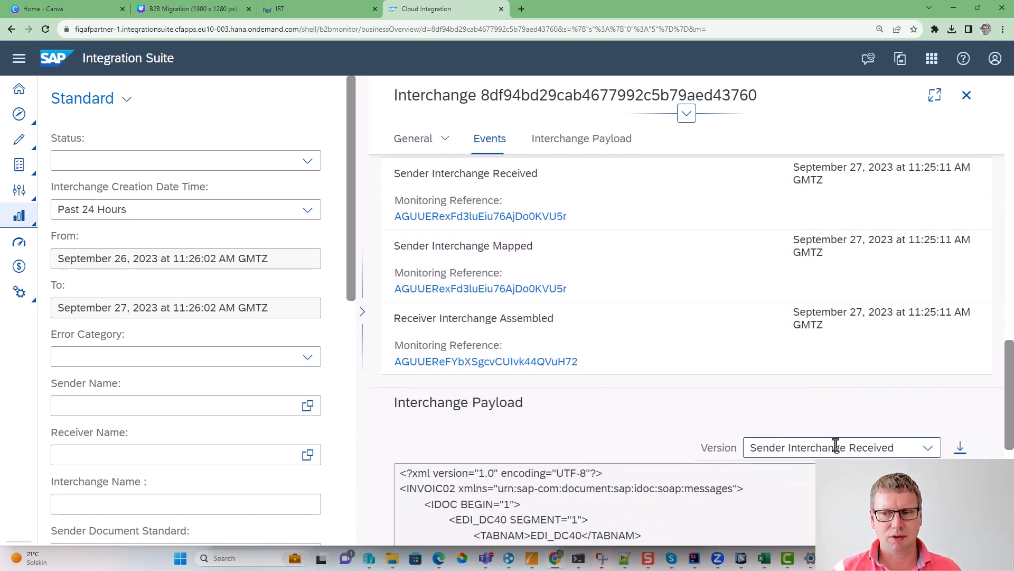
{"action": "scroll", "coordinate": [699, 414], "scroll_direction": "down", "scroll_amount": 2}
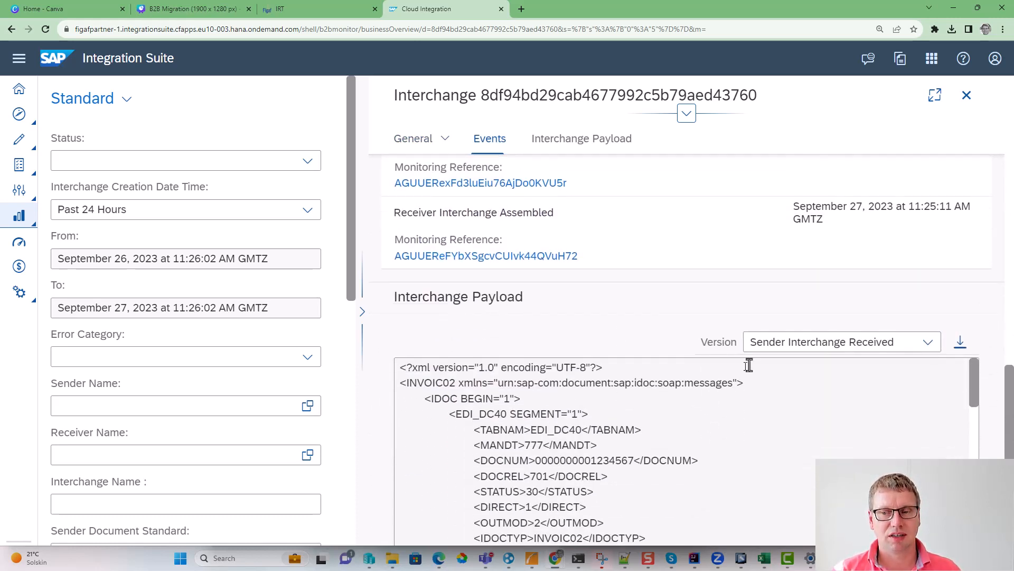
{"action": "left_click", "coordinate": [761, 340]}
{"action": "left_click", "coordinate": [929, 342]}
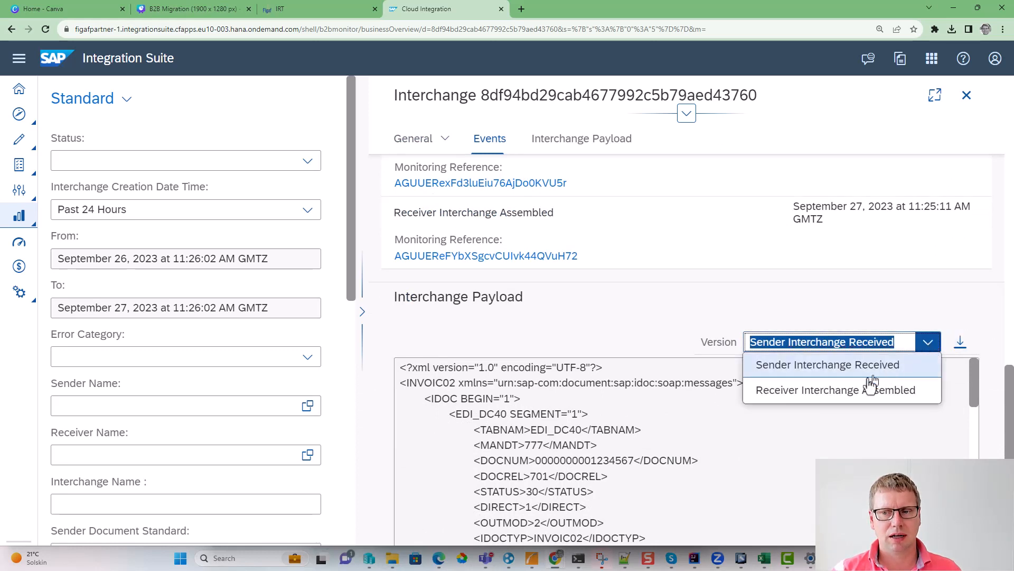
{"action": "left_click", "coordinate": [845, 390]}
{"action": "scroll", "coordinate": [517, 423], "scroll_direction": "down", "scroll_amount": 2}
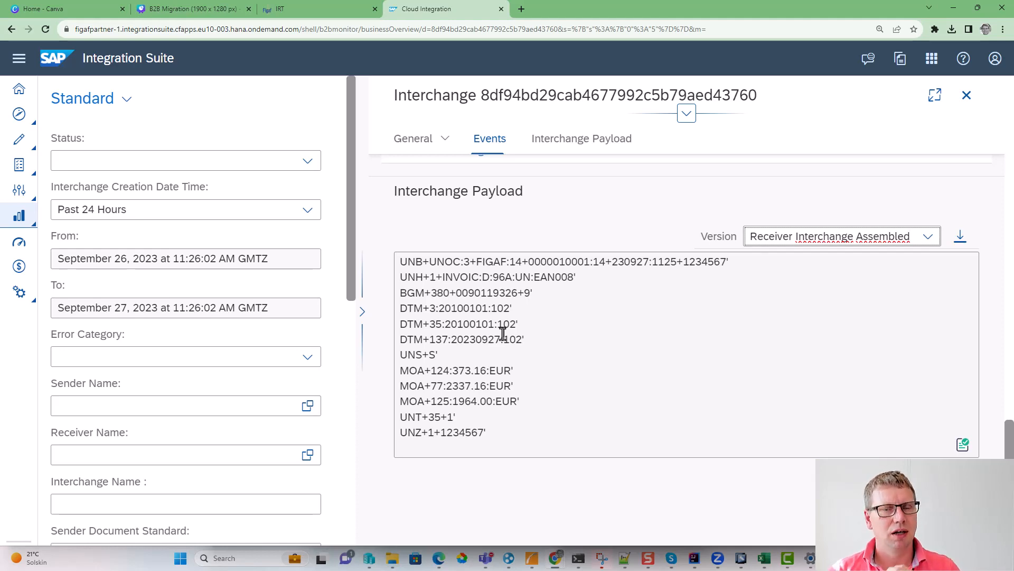
- Switch to the B2B Migration design in Canva and present it full screen, advancing from page 6 to the "What is missing?" slide
{"action": "left_click", "coordinate": [292, 10]}
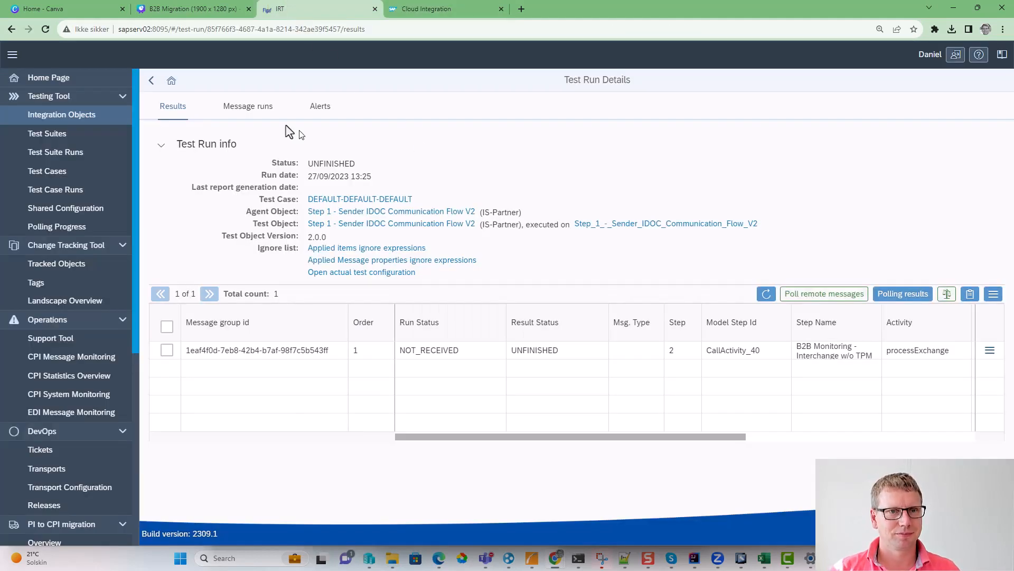
{"action": "left_click", "coordinate": [191, 10]}
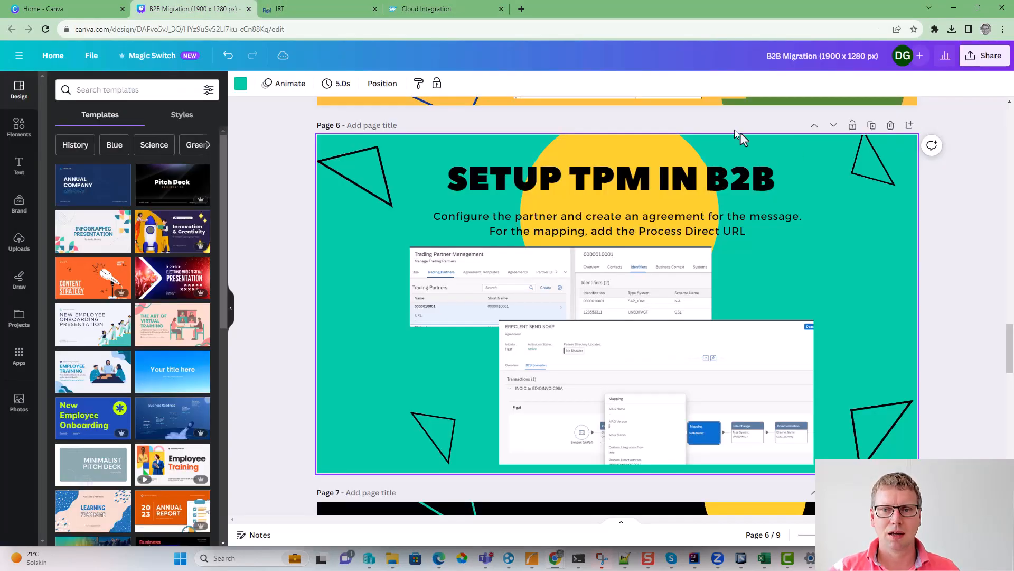
{"action": "left_click", "coordinate": [967, 62]}
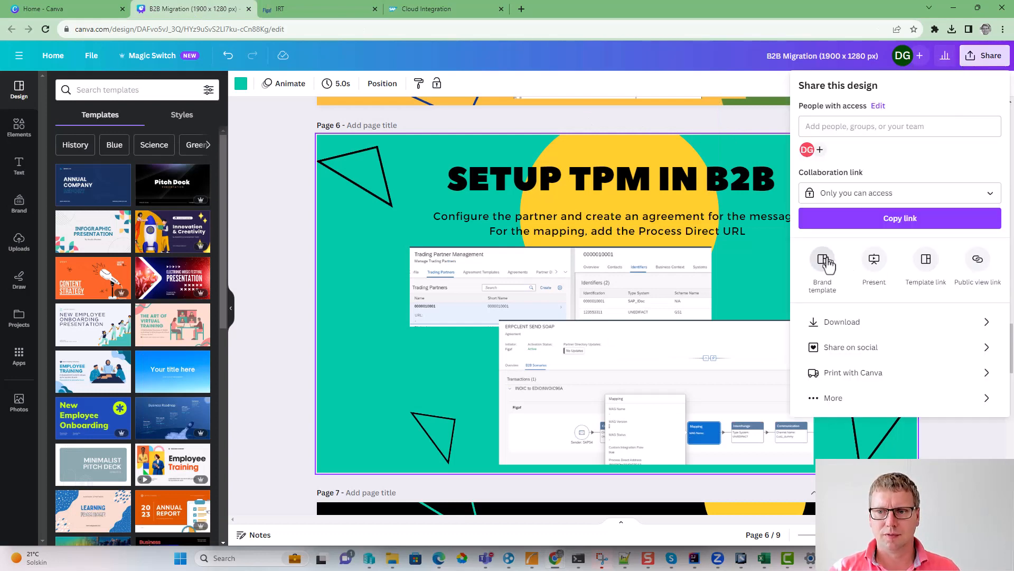
{"action": "left_click", "coordinate": [875, 261]}
{"action": "left_click", "coordinate": [849, 335]}
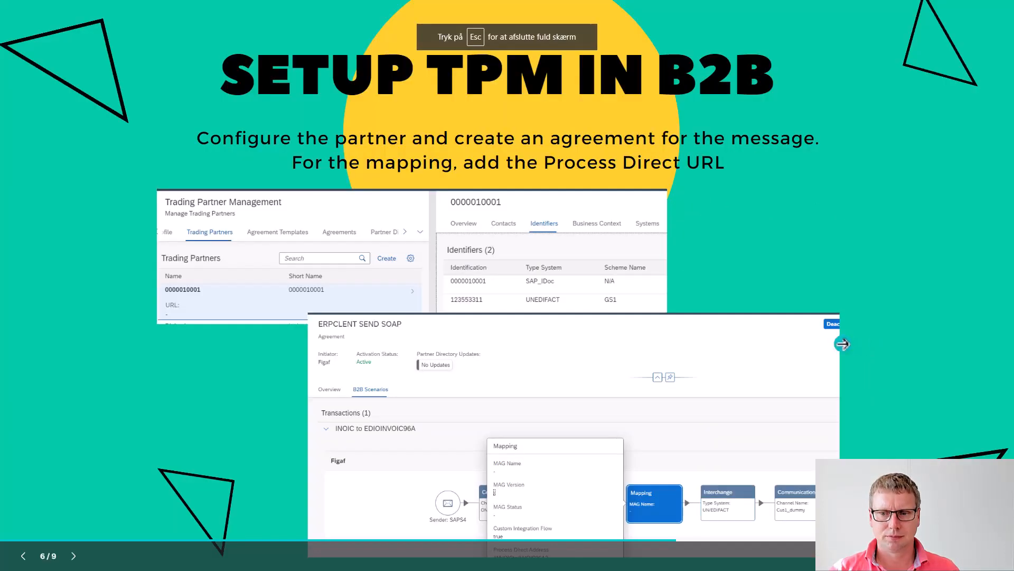
{"action": "left_click", "coordinate": [851, 342]}
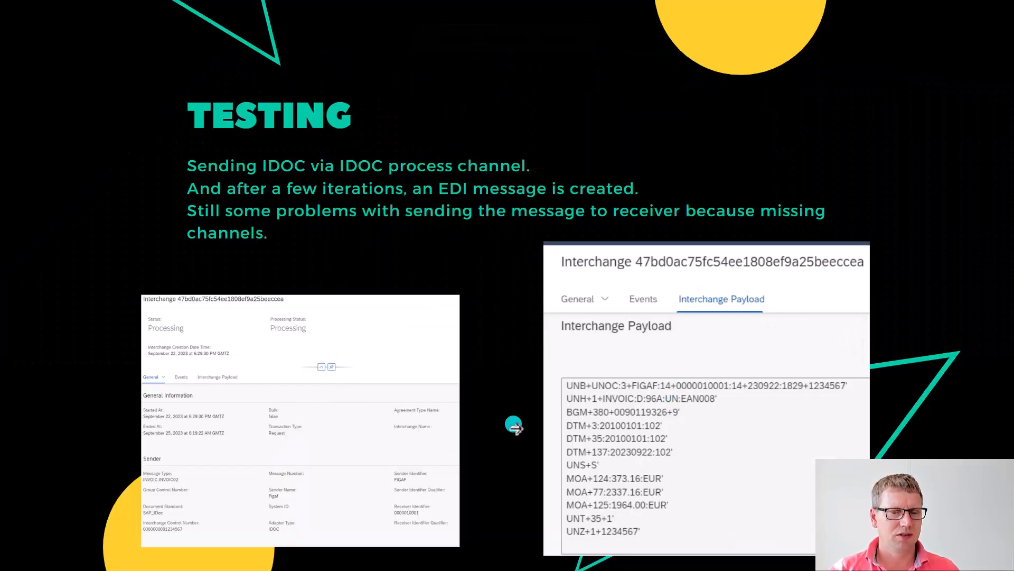
{"action": "left_click", "coordinate": [587, 401]}
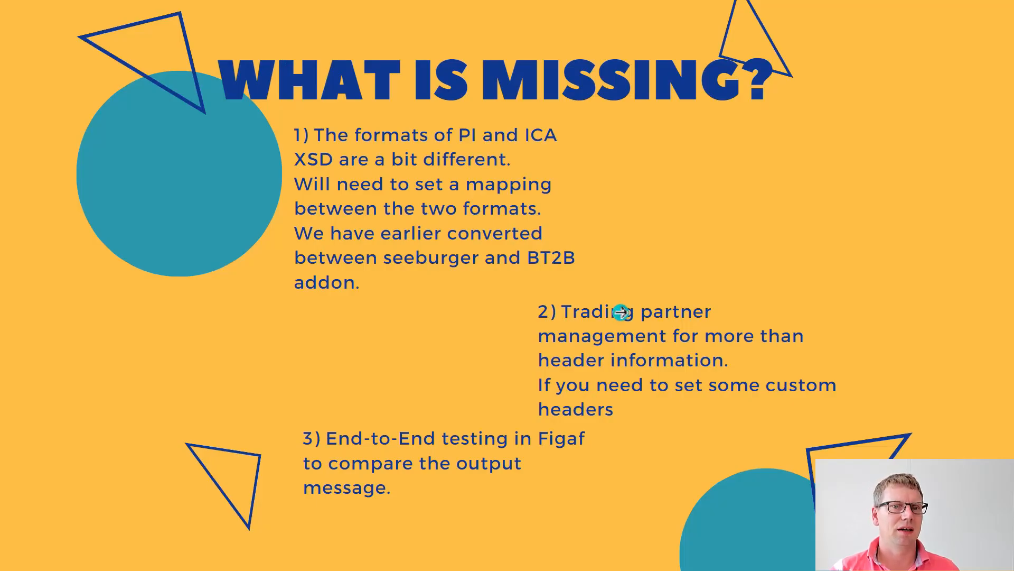